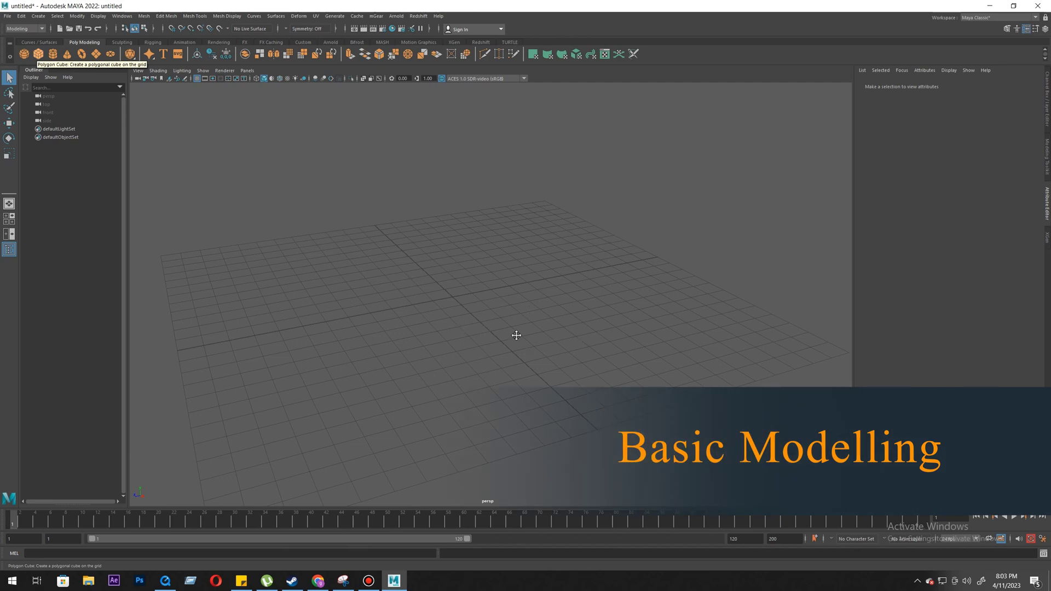
# - Create a polygon cube at the grid's centre and raise it vertically above the grid
pyautogui.scroll(5, 514, 368)
pyautogui.press('w')
pyautogui.moveTo(511, 368)
pyautogui.keyDown('alt'); pyautogui.mouseDown()
pyautogui.moveTo(481, 370)
pyautogui.moveTo(521, 412)
pyautogui.moveTo(495, 365)
pyautogui.mouseUp(); pyautogui.keyUp('alt')
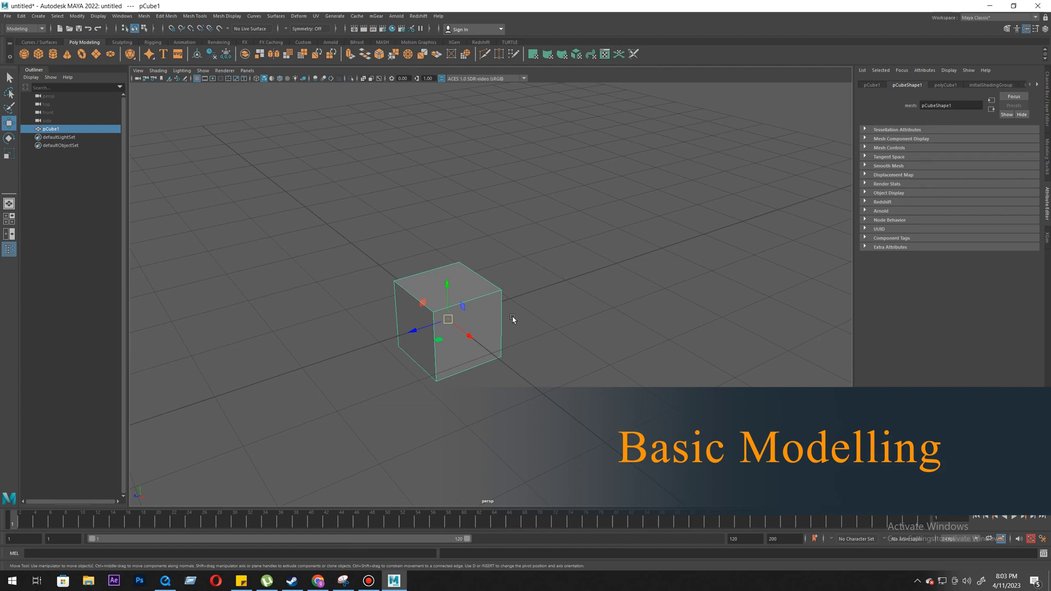
pyautogui.moveTo(537, 335); pyautogui.dragTo(550, 365, button='middle')
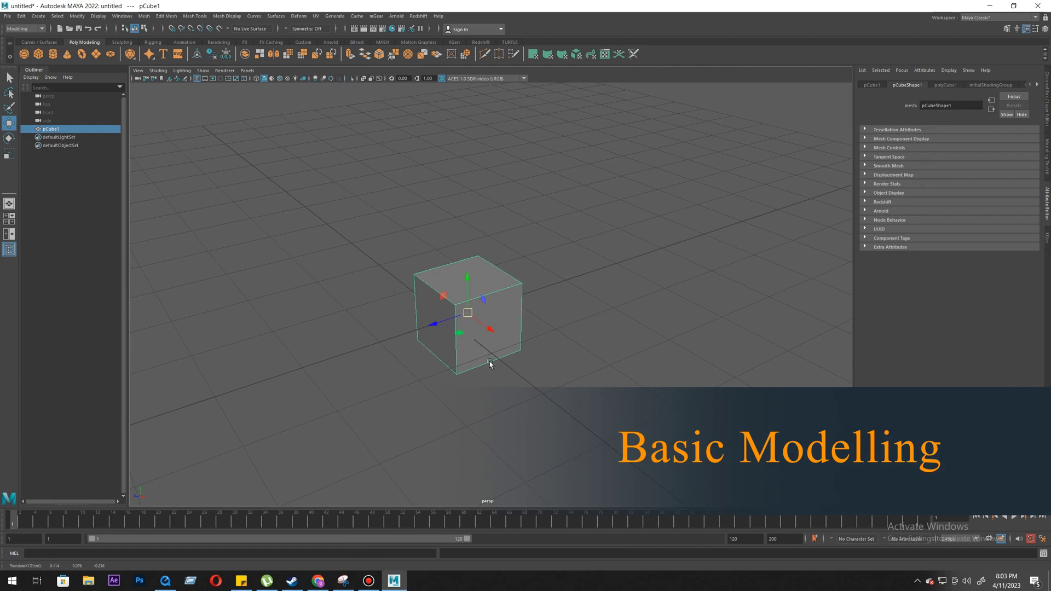
pyautogui.moveTo(467, 277); pyautogui.dragTo(455, 193)
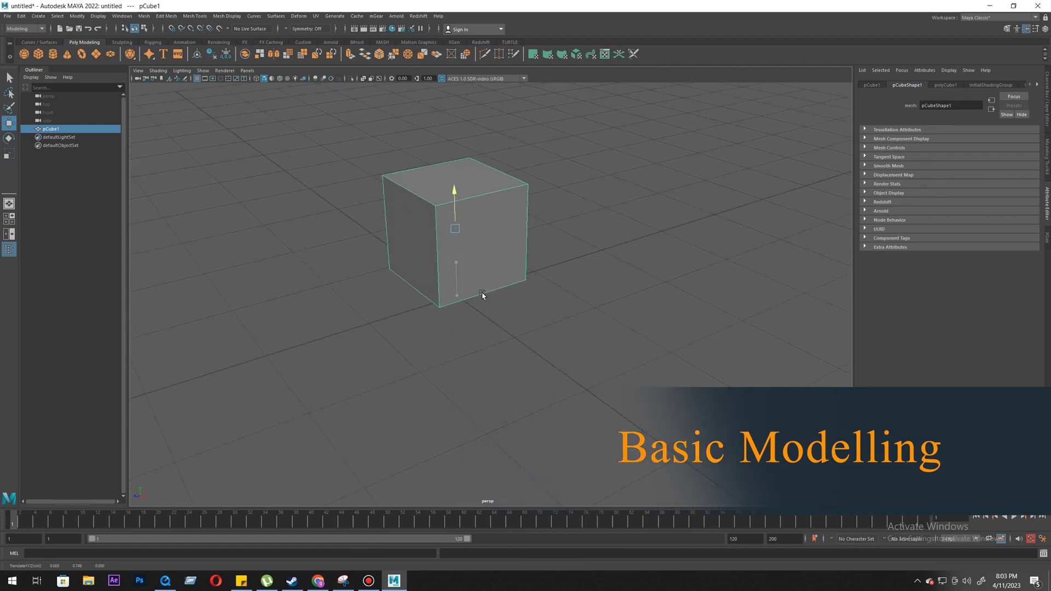
pyautogui.keyDown('alt'); pyautogui.moveTo(484, 295); pyautogui.dragTo(478, 354); pyautogui.keyUp('alt')
pyautogui.scroll(-3, 479, 355)
pyautogui.scroll(2, 456, 296)
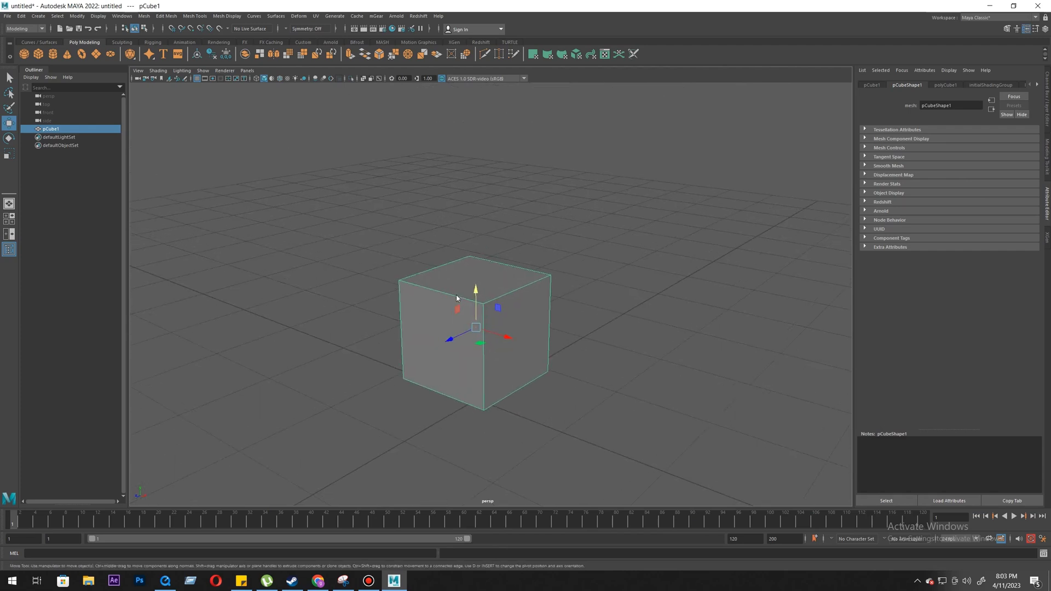
# - Switch the cube to vertex mode and select its top corner vertices one at a time
pyautogui.rightClick(456, 296)
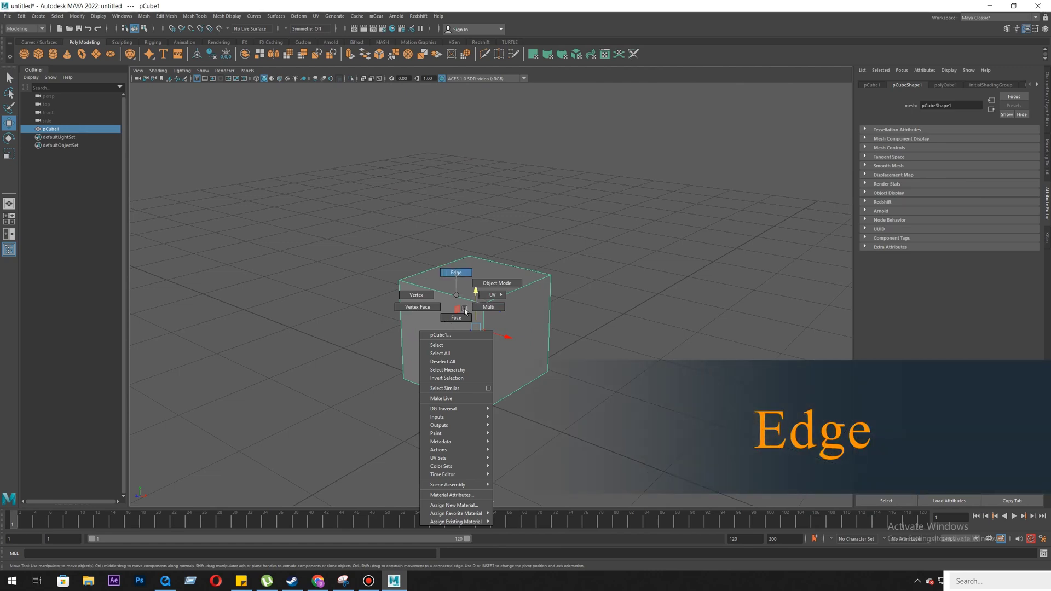
pyautogui.moveTo(458, 272); pyautogui.dragTo(391, 279, button='right')
pyautogui.click(440, 291)
pyautogui.click(512, 290)
pyautogui.click(483, 304)
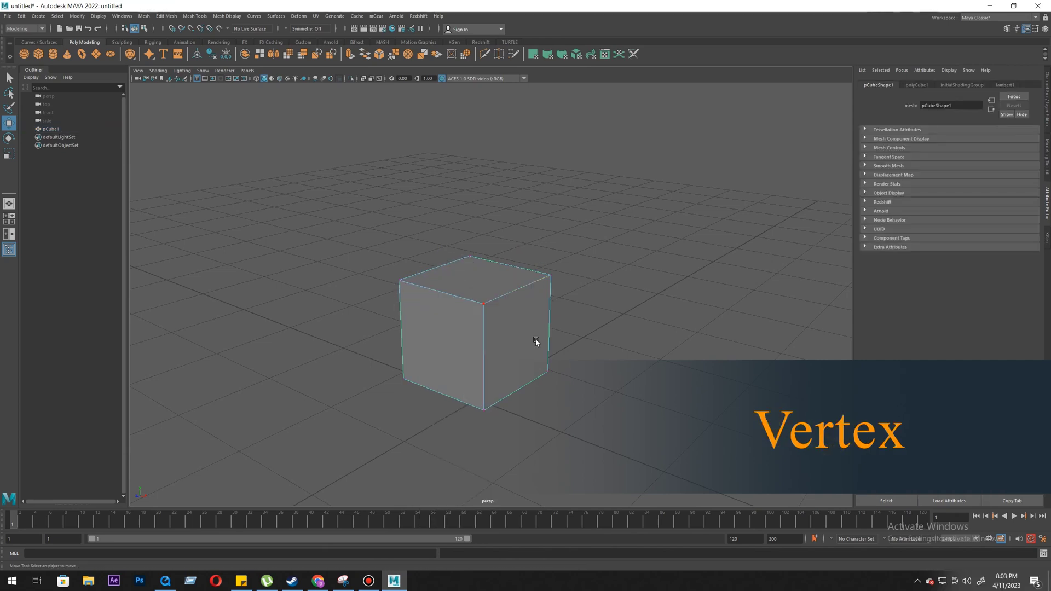
pyautogui.keyDown('alt'); pyautogui.moveTo(554, 298); pyautogui.dragTo(529, 292); pyautogui.keyUp('alt')
pyautogui.click(542, 279)
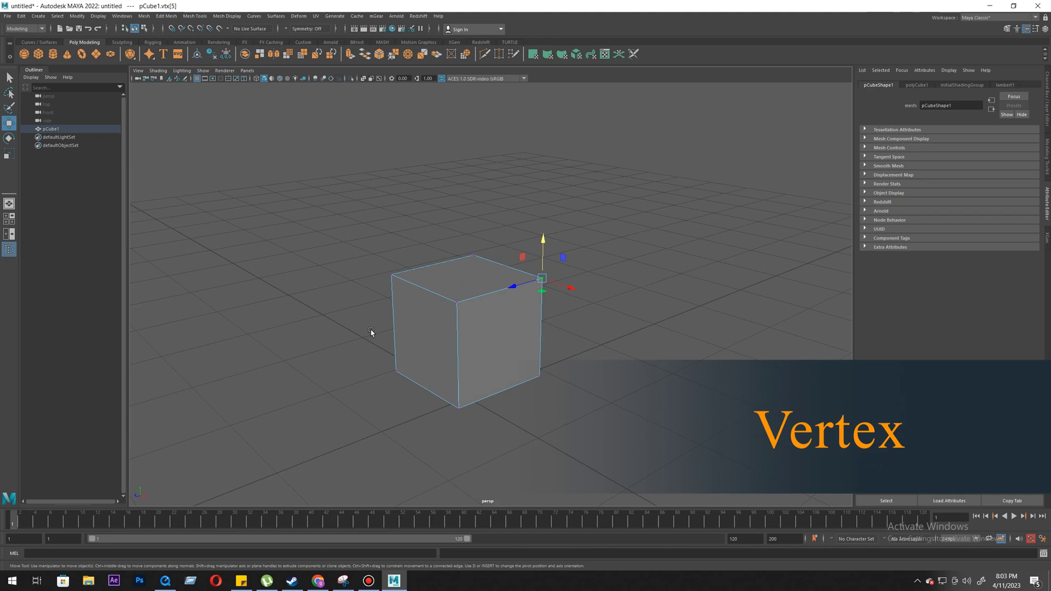
pyautogui.keyDown('alt'); pyautogui.moveTo(371, 330); pyautogui.dragTo(459, 296, button='right'); pyautogui.keyUp('alt')
pyautogui.click(446, 297)
pyautogui.keyDown('alt'); pyautogui.moveTo(367, 262); pyautogui.dragTo(320, 241, button='right'); pyautogui.keyUp('alt')
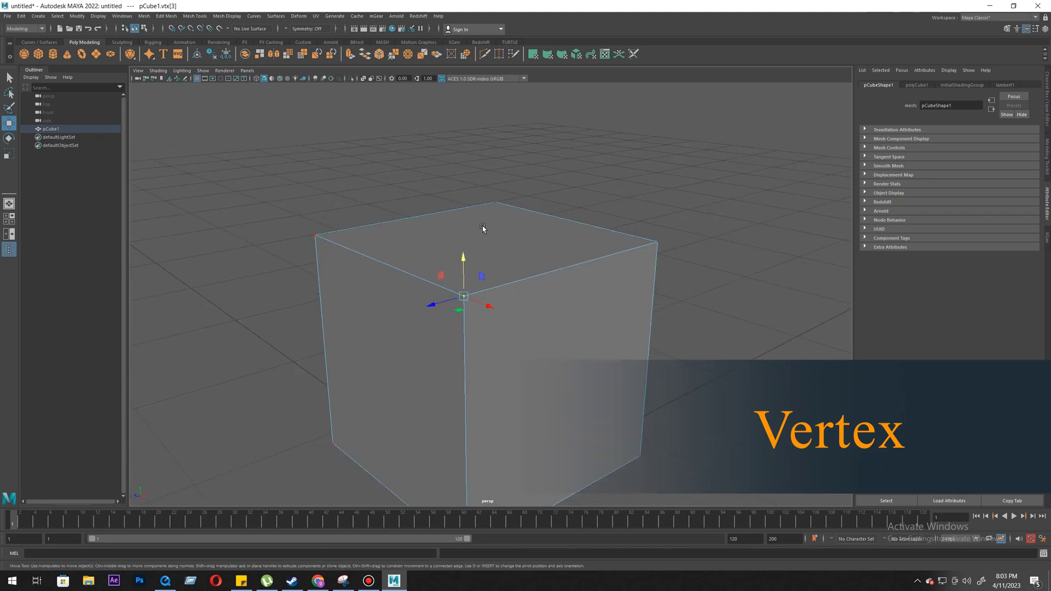
# - Switch the cube to face mode and select a single side face
pyautogui.moveTo(431, 268); pyautogui.dragTo(432, 293, button='right')
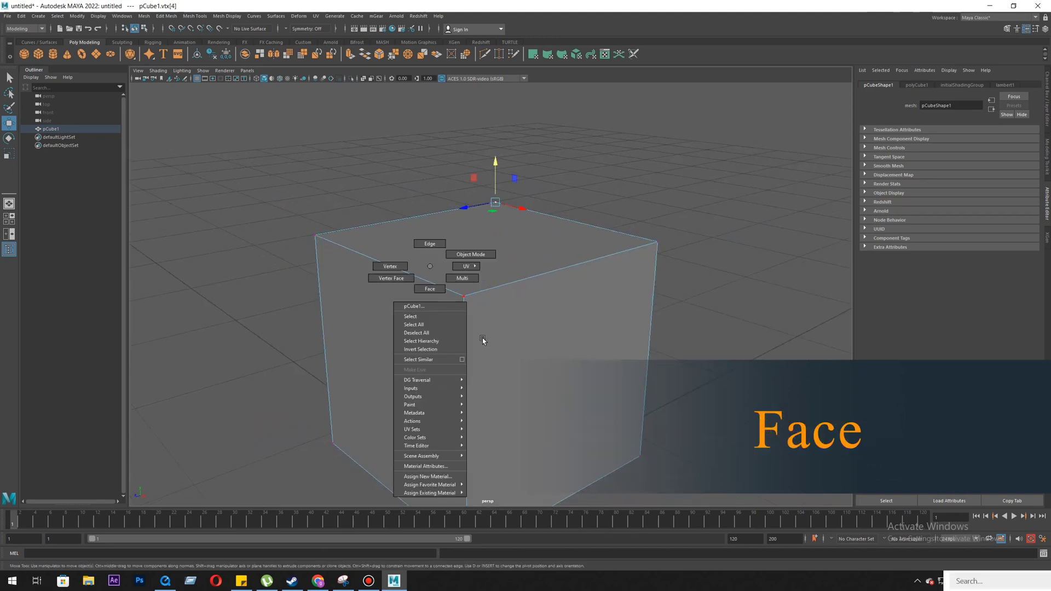
pyautogui.scroll(-5, 501, 348)
pyautogui.click(504, 351)
pyautogui.keyDown('alt'); pyautogui.moveTo(432, 360); pyautogui.dragTo(486, 367); pyautogui.keyUp('alt')
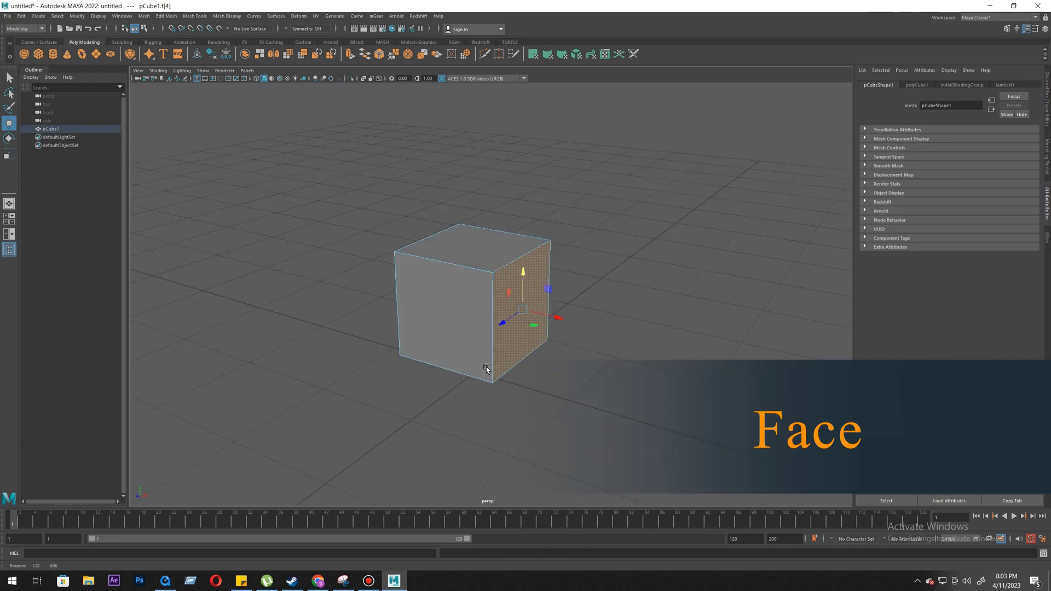
pyautogui.keyDown('alt'); pyautogui.moveTo(486, 367); pyautogui.dragTo(472, 380, button='right'); pyautogui.keyUp('alt')
pyautogui.keyDown('alt'); pyautogui.moveTo(471, 380); pyautogui.dragTo(463, 405, button='middle'); pyautogui.keyUp('alt')
pyautogui.keyDown('alt'); pyautogui.moveTo(433, 388); pyautogui.dragTo(448, 385, button='right'); pyautogui.keyUp('alt')
pyautogui.keyDown('alt'); pyautogui.moveTo(448, 384); pyautogui.dragTo(417, 397); pyautogui.keyUp('alt')
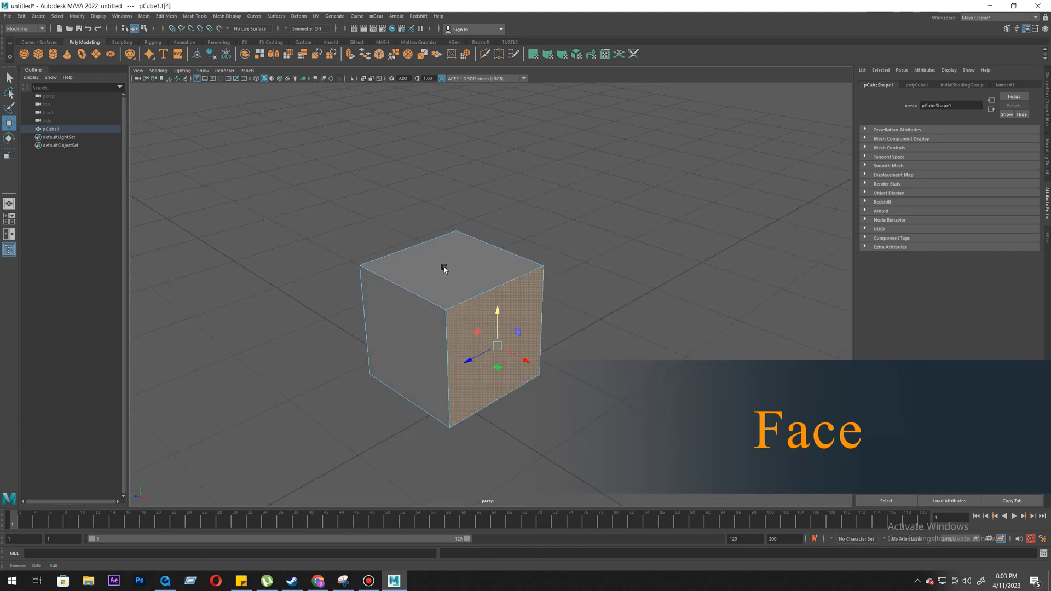
# - Select the two visible side faces and the top face of the cube together
pyautogui.click(411, 348)
pyautogui.keyDown('shift'); pyautogui.click(475, 338); pyautogui.keyUp('shift')
pyautogui.keyDown('shift'); pyautogui.click(447, 262); pyautogui.keyUp('shift')
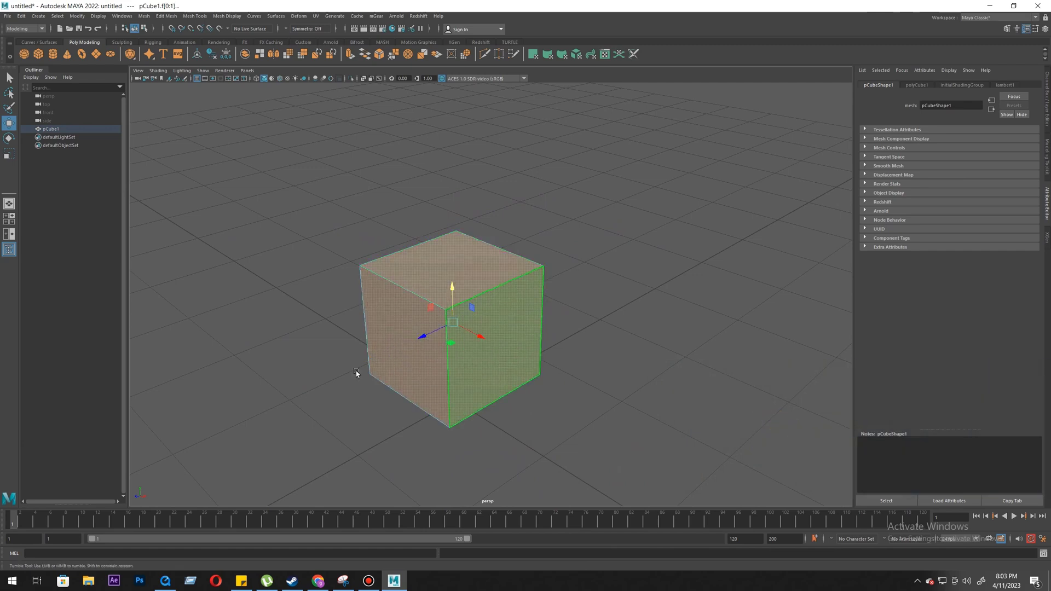
# - Select individual faces around the cube one at a time, including the bottom face
pyautogui.keyDown('alt'); pyautogui.moveTo(355, 370); pyautogui.dragTo(472, 368); pyautogui.keyUp('alt')
pyautogui.click(533, 339)
pyautogui.keyDown('alt'); pyautogui.moveTo(535, 338); pyautogui.dragTo(629, 296); pyautogui.keyUp('alt')
pyautogui.click(408, 349)
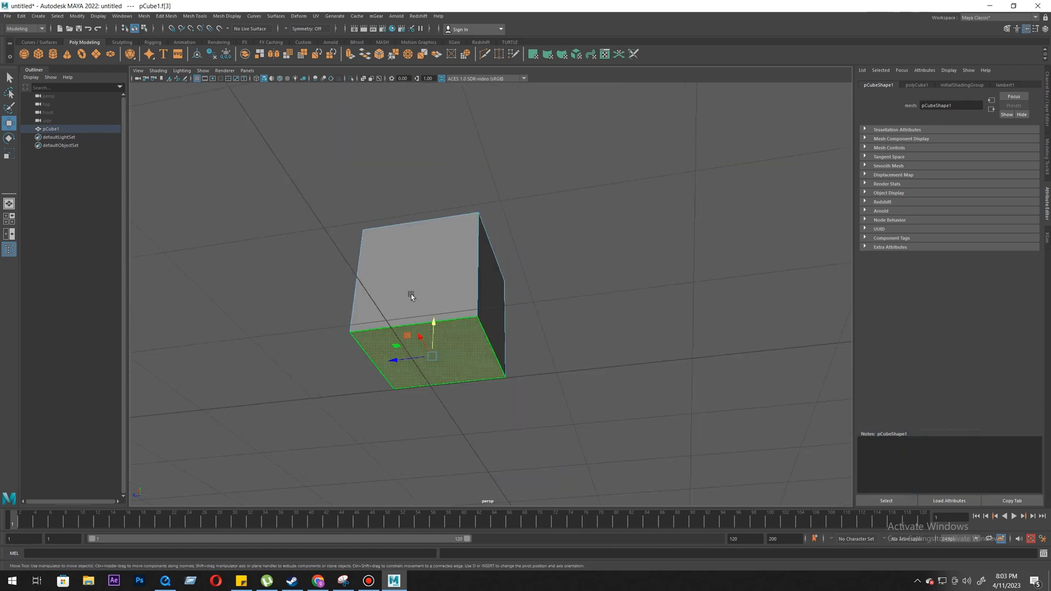
pyautogui.click(411, 294)
pyautogui.keyDown('alt'); pyautogui.moveTo(404, 362); pyautogui.dragTo(543, 349); pyautogui.keyUp('alt')
pyautogui.click(543, 346)
pyautogui.keyDown('alt'); pyautogui.moveTo(458, 383); pyautogui.dragTo(469, 293); pyautogui.keyUp('alt')
# - Return the cube to object mode and switch to edge mode to select one of its top edges
pyautogui.rightClick(470, 294)
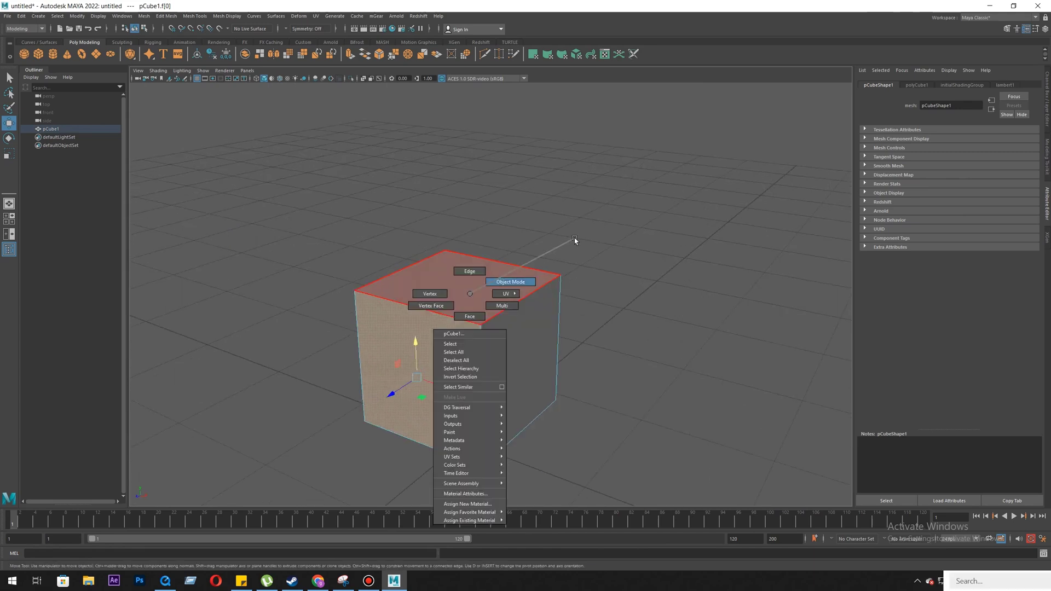
pyautogui.click(573, 238)
pyautogui.rightClick(488, 292)
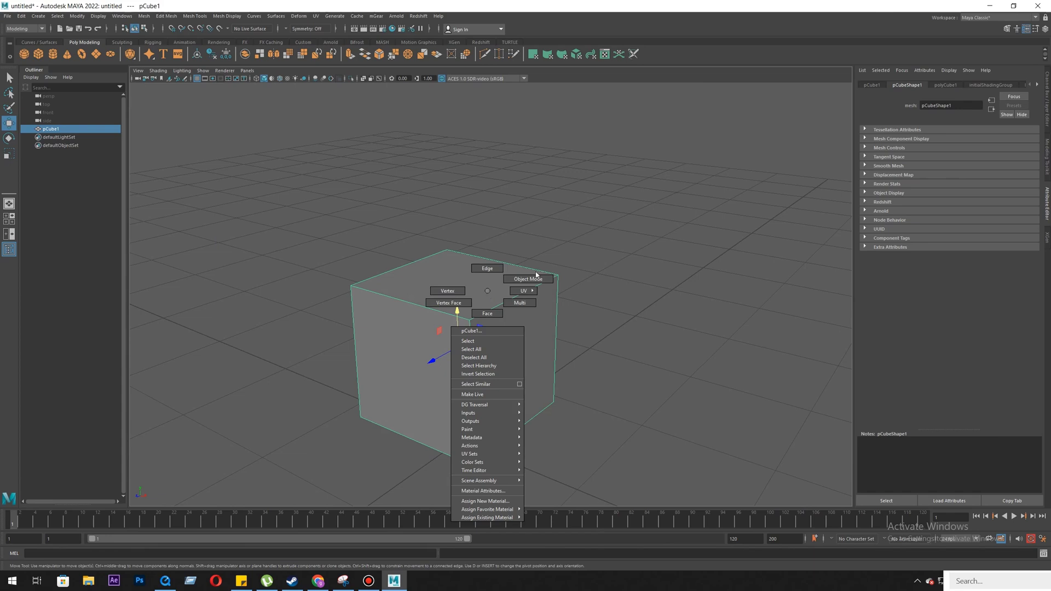
pyautogui.click(488, 269)
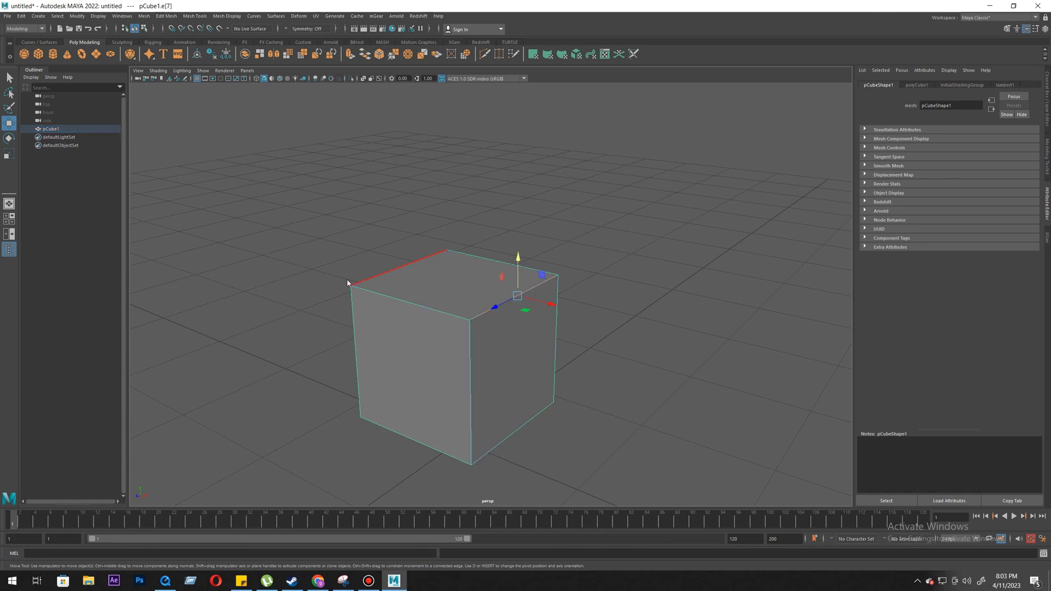
# - Switch back to face mode and select side faces and the top face individually
pyautogui.moveTo(462, 308); pyautogui.dragTo(497, 349, button='right')
pyautogui.scroll(-2, 527, 350)
pyautogui.click(455, 303)
pyautogui.click(482, 367)
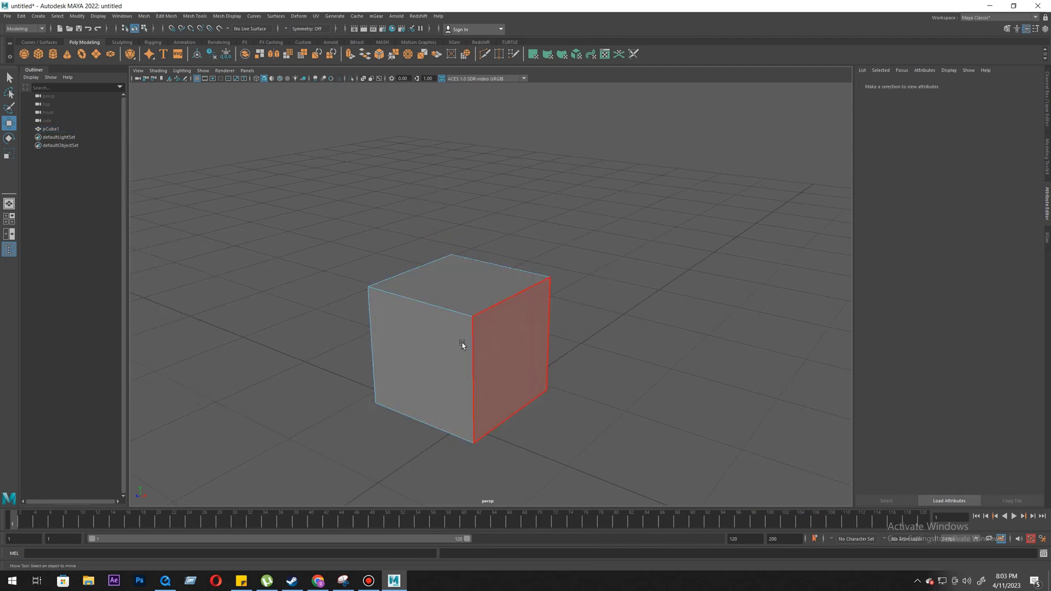
pyautogui.keyDown('alt'); pyautogui.moveTo(462, 345); pyautogui.dragTo(350, 358); pyautogui.keyUp('alt')
pyautogui.click(436, 360)
pyautogui.keyDown('alt'); pyautogui.moveTo(384, 233); pyautogui.dragTo(437, 250); pyautogui.keyUp('alt')
pyautogui.click(436, 250)
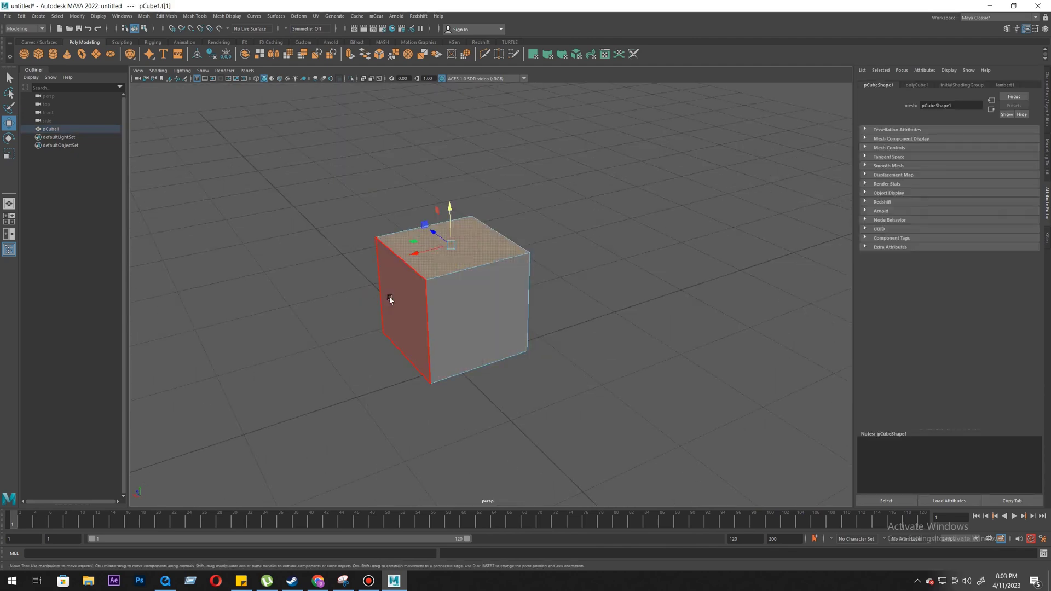
# - Extend the face selection so that it combines the top face with two adjoining side faces
pyautogui.keyDown('shift'); pyautogui.click(391, 299); pyautogui.keyUp('shift')
pyautogui.keyDown('shift'); pyautogui.click(467, 324); pyautogui.keyUp('shift')
pyautogui.keyDown('alt'); pyautogui.moveTo(532, 343); pyautogui.dragTo(466, 332); pyautogui.keyUp('alt')
pyautogui.click(464, 328)
pyautogui.keyDown('shift'); pyautogui.click(361, 308); pyautogui.keyUp('shift')
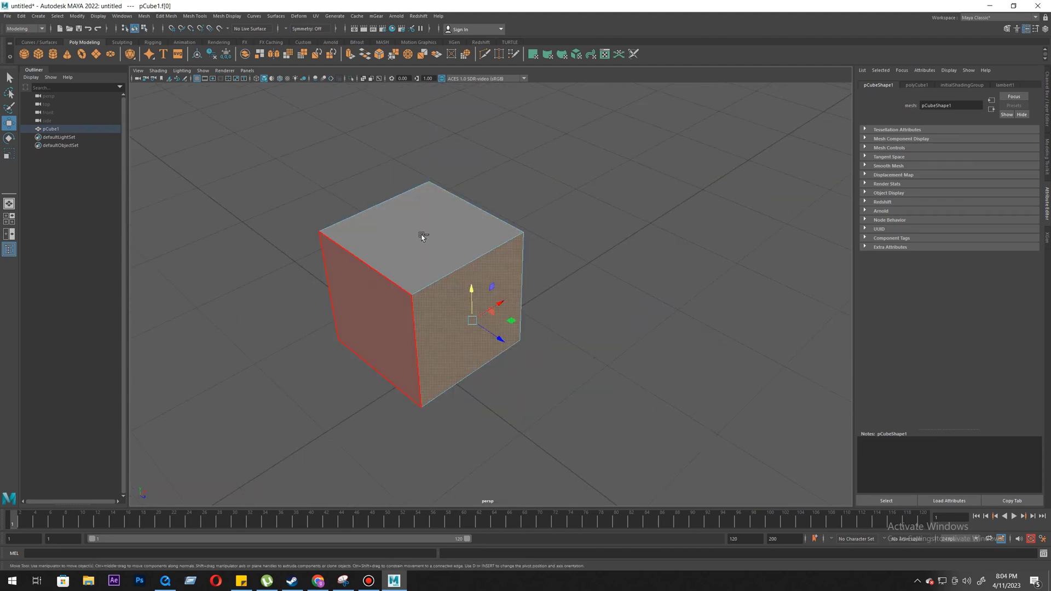
pyautogui.keyDown('shift'); pyautogui.click(423, 235); pyautogui.keyUp('shift')
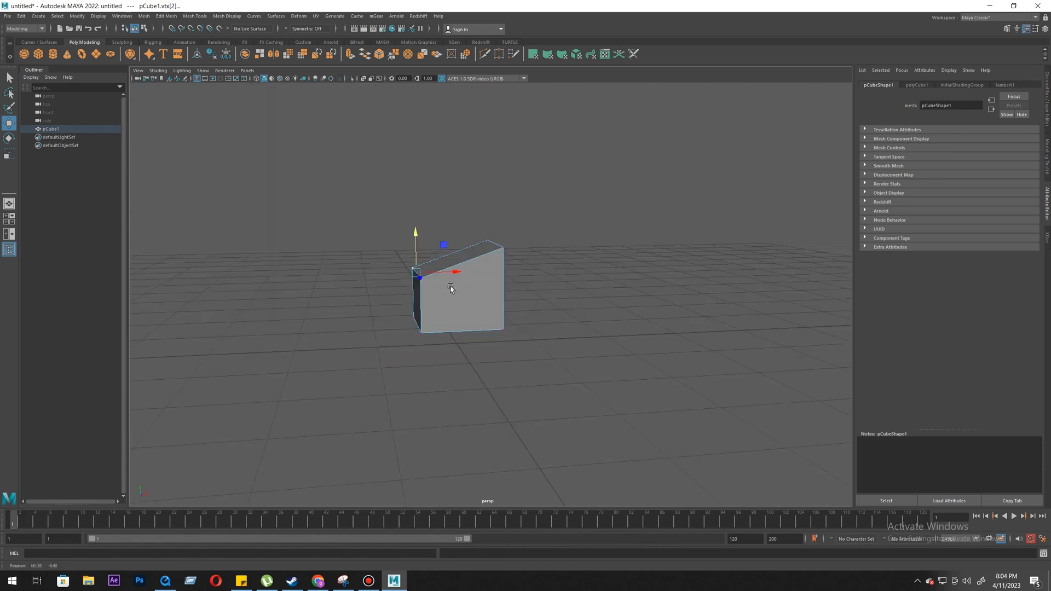
# - Select a pair of the deformed cube's corner vertices and move them inward along the X axis
pyautogui.keyDown('alt'); pyautogui.moveTo(558, 355); pyautogui.dragTo(530, 371); pyautogui.keyUp('alt')
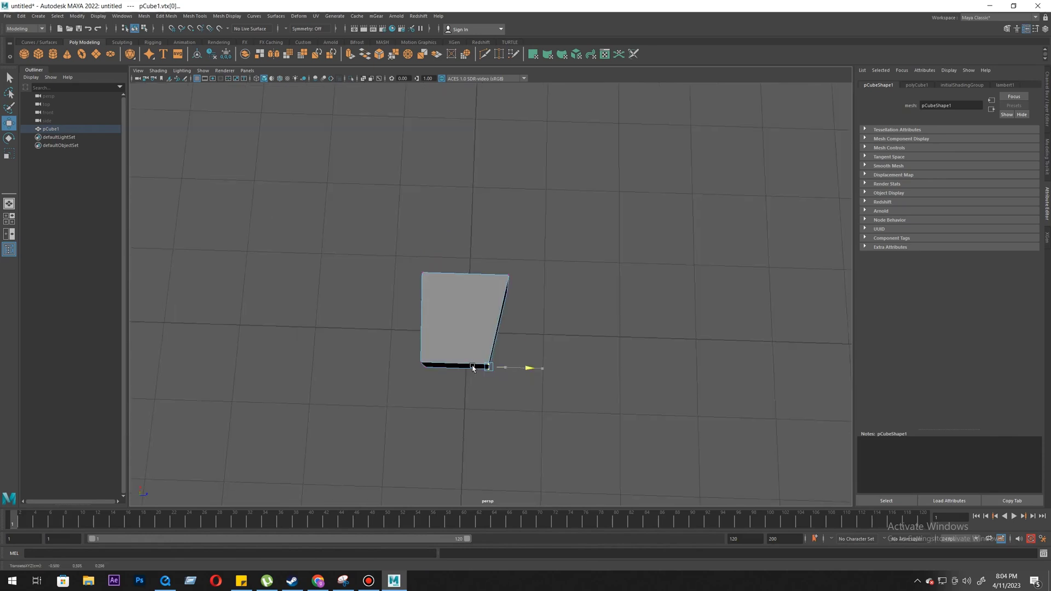
pyautogui.moveTo(407, 350); pyautogui.dragTo(441, 384)
pyautogui.moveTo(465, 365); pyautogui.dragTo(475, 367)
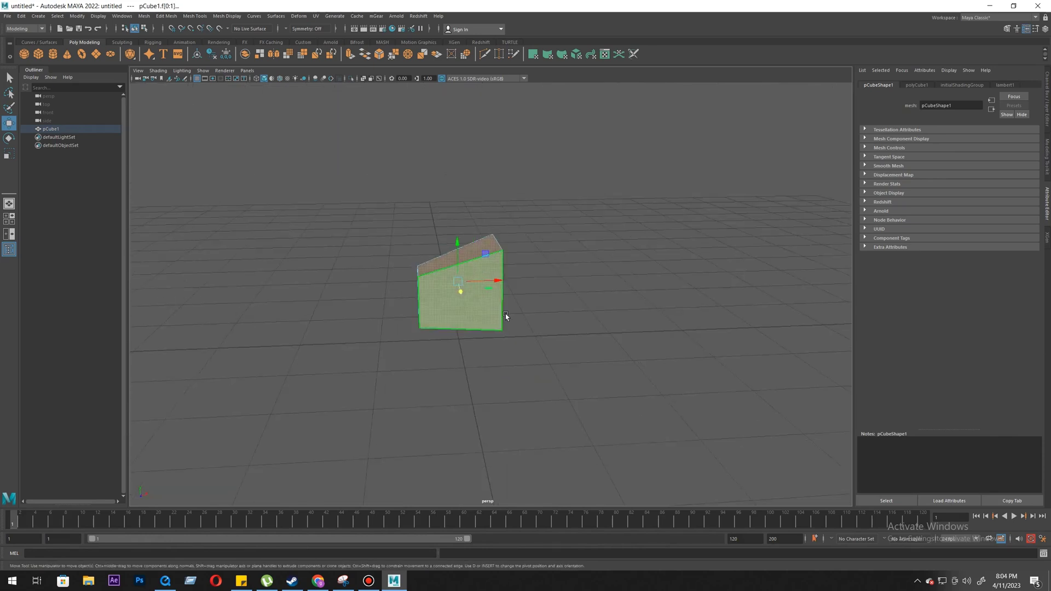
# - Activate the Scale tool and select a face of the deformed cube in face mode
pyautogui.keyDown('alt'); pyautogui.moveTo(505, 316); pyautogui.dragTo(490, 357); pyautogui.keyUp('alt')
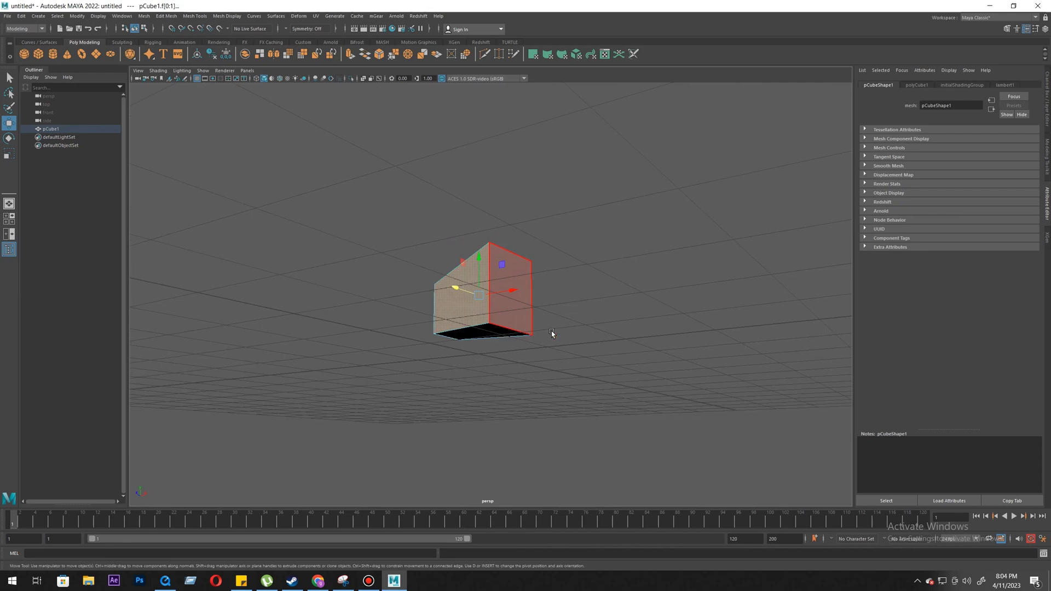
pyautogui.moveTo(497, 313); pyautogui.dragTo(537, 274, button='right')
pyautogui.press('r')
pyautogui.keyDown('alt'); pyautogui.moveTo(537, 273); pyautogui.dragTo(477, 306); pyautogui.keyUp('alt')
pyautogui.moveTo(444, 345); pyautogui.dragTo(446, 377, button='right')
pyautogui.click(458, 341)
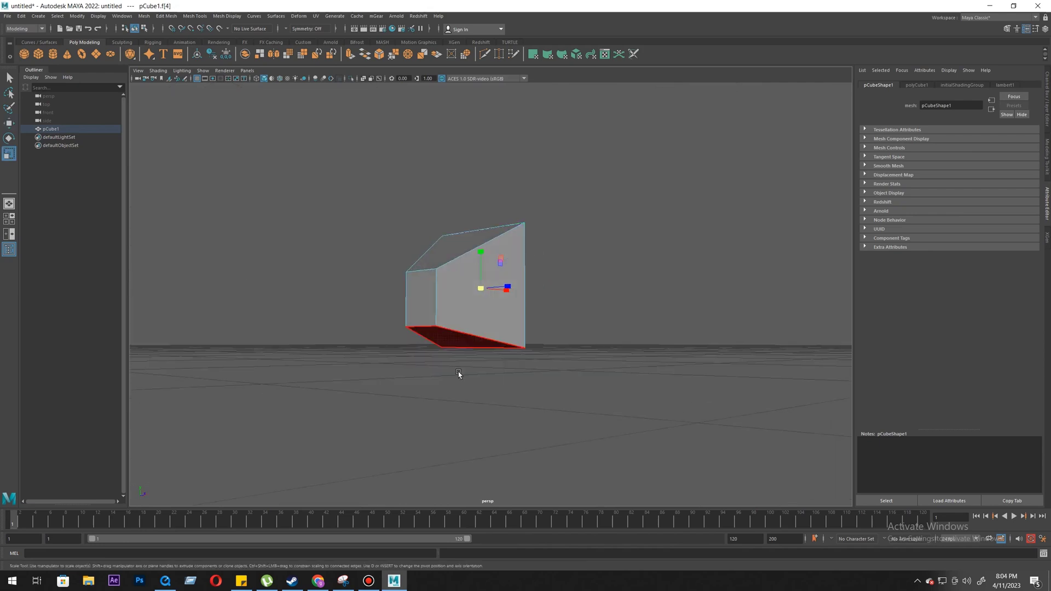
# - Rotate the lower face of the deformed cube with the Rotate tool
pyautogui.keyDown('alt'); pyautogui.moveTo(460, 375); pyautogui.dragTo(485, 355); pyautogui.keyUp('alt')
pyautogui.press('e')
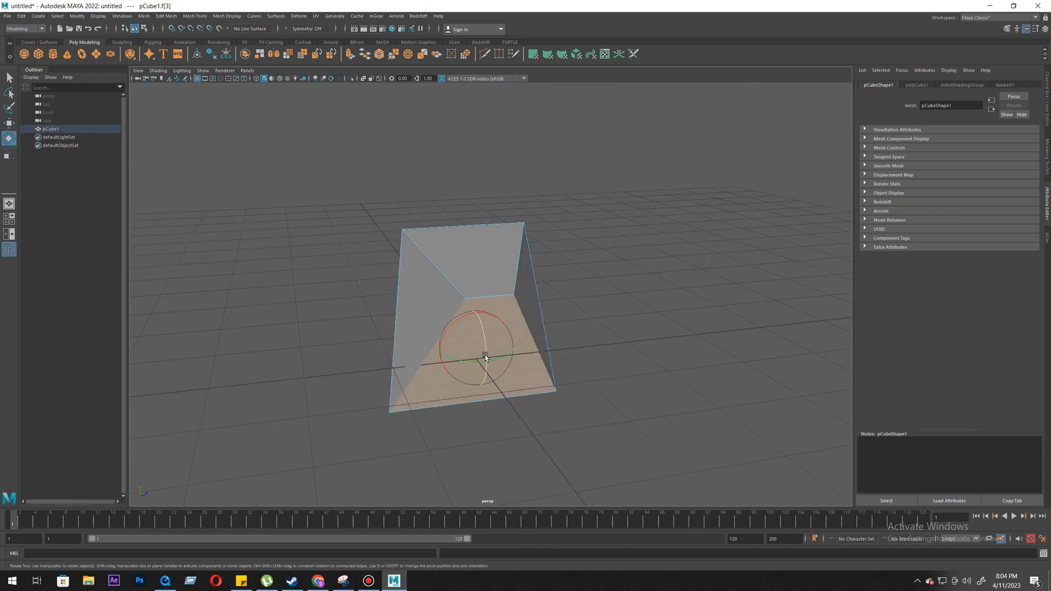
pyautogui.moveTo(549, 342); pyautogui.dragTo(542, 365)
pyautogui.keyDown('alt'); pyautogui.moveTo(463, 315); pyautogui.dragTo(493, 348); pyautogui.keyUp('alt')
pyautogui.keyDown('alt'); pyautogui.moveTo(583, 269); pyautogui.dragTo(533, 277); pyautogui.keyUp('alt')
pyautogui.keyDown('alt'); pyautogui.moveTo(526, 320); pyautogui.dragTo(397, 324); pyautogui.keyUp('alt')
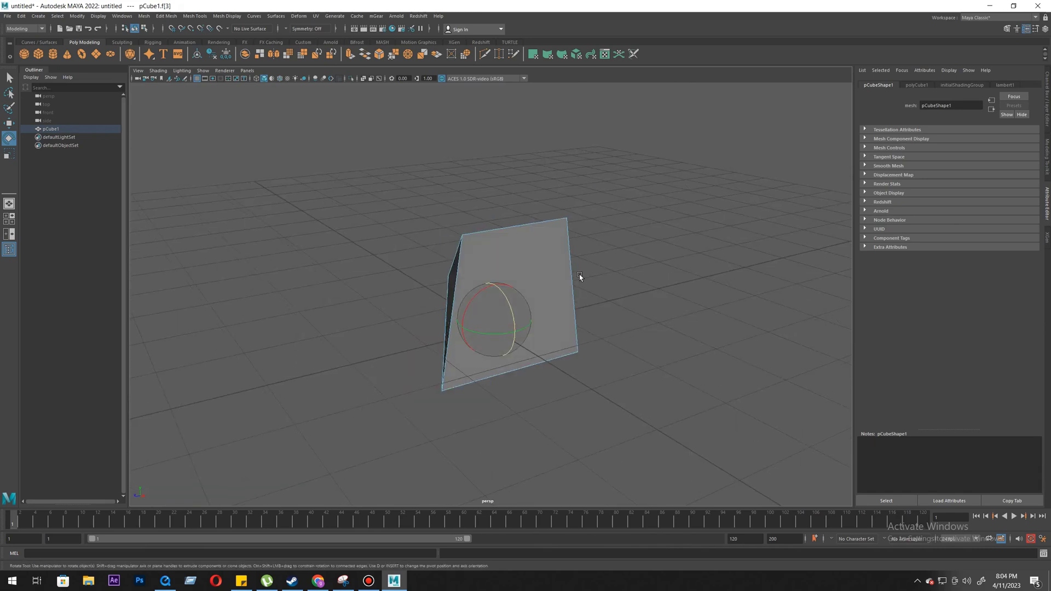
# - Return to object mode and undo the vertex and face deformations to restore the original cube
pyautogui.moveTo(578, 233); pyautogui.dragTo(608, 191, button='right')
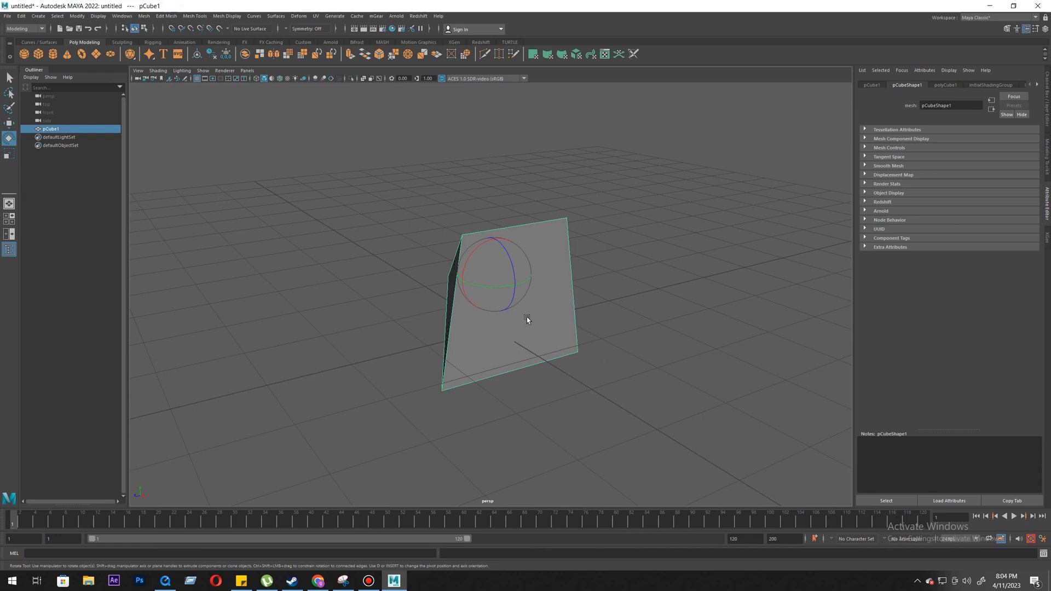
pyautogui.hotkey('ctrl', 'z')
pyautogui.hotkey('ctrl', 'z')
pyautogui.hotkey('ctrl', 'z')
pyautogui.scroll(5, 602, 438)
pyautogui.keyDown('alt'); pyautogui.moveTo(584, 427); pyautogui.dragTo(495, 355, button='middle'); pyautogui.keyUp('alt')
pyautogui.scroll(-1, 494, 355)
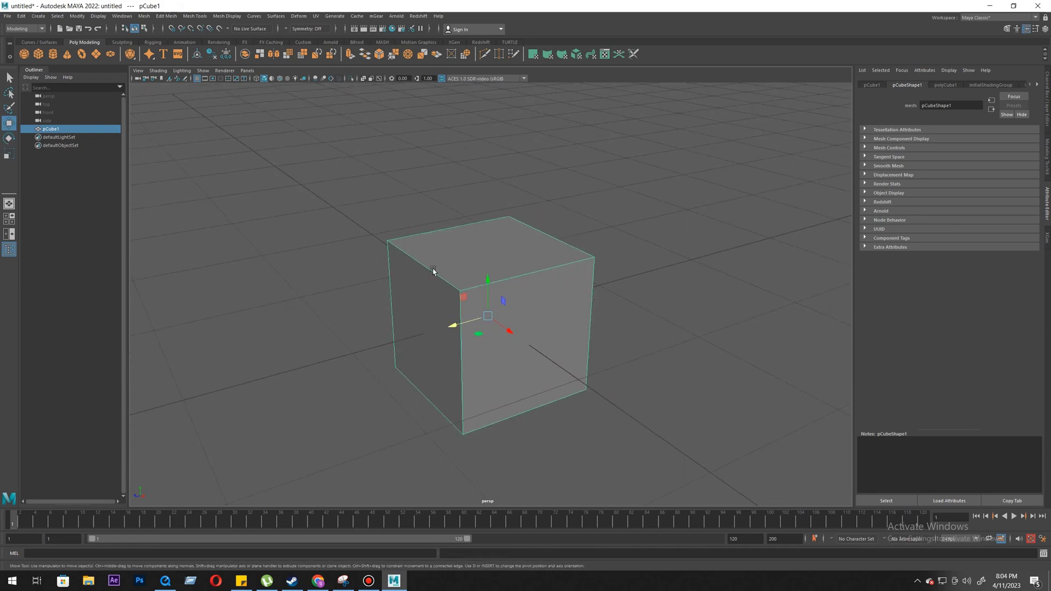
# - Move the cube up along the vertical axis so that it rests on the grid
pyautogui.moveTo(488, 281); pyautogui.dragTo(488, 197)
pyautogui.scroll(-2, 465, 318)
pyautogui.keyDown('alt'); pyautogui.moveTo(442, 311); pyautogui.dragTo(449, 355, button='middle'); pyautogui.keyUp('alt')
pyautogui.moveTo(548, 353)
pyautogui.keyDown('alt'); pyautogui.mouseDown()
pyautogui.moveTo(495, 357)
pyautogui.moveTo(539, 367)
pyautogui.mouseUp(); pyautogui.keyUp('alt')
pyautogui.scroll(2, 504, 409)
pyautogui.keyDown('alt'); pyautogui.moveTo(506, 354); pyautogui.dragTo(507, 374, button='middle'); pyautogui.keyUp('alt')
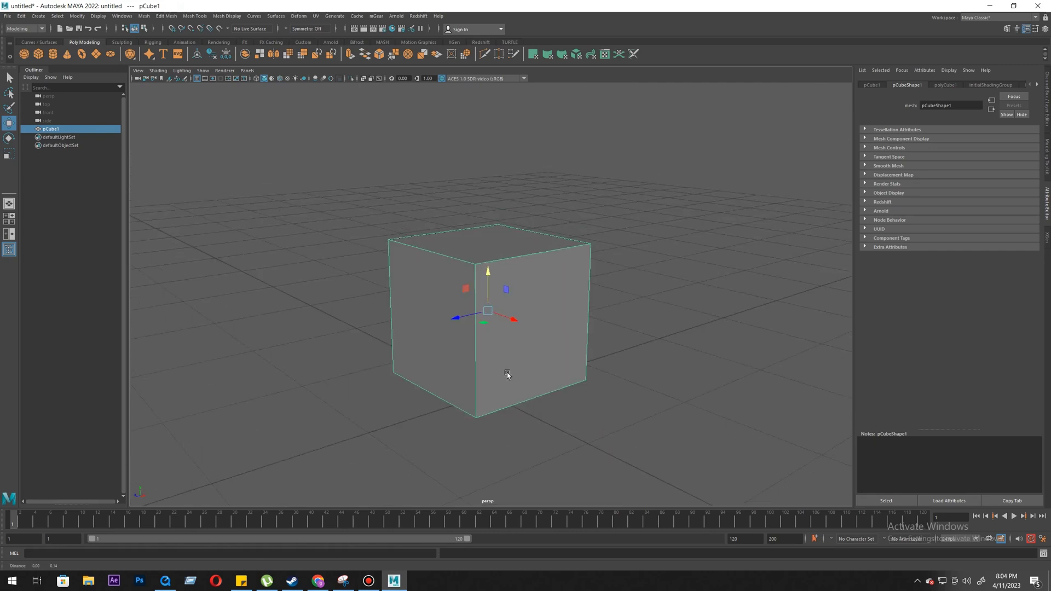
# - Switch the cube to face selection mode and select its top face
pyautogui.rightClick(392, 284)
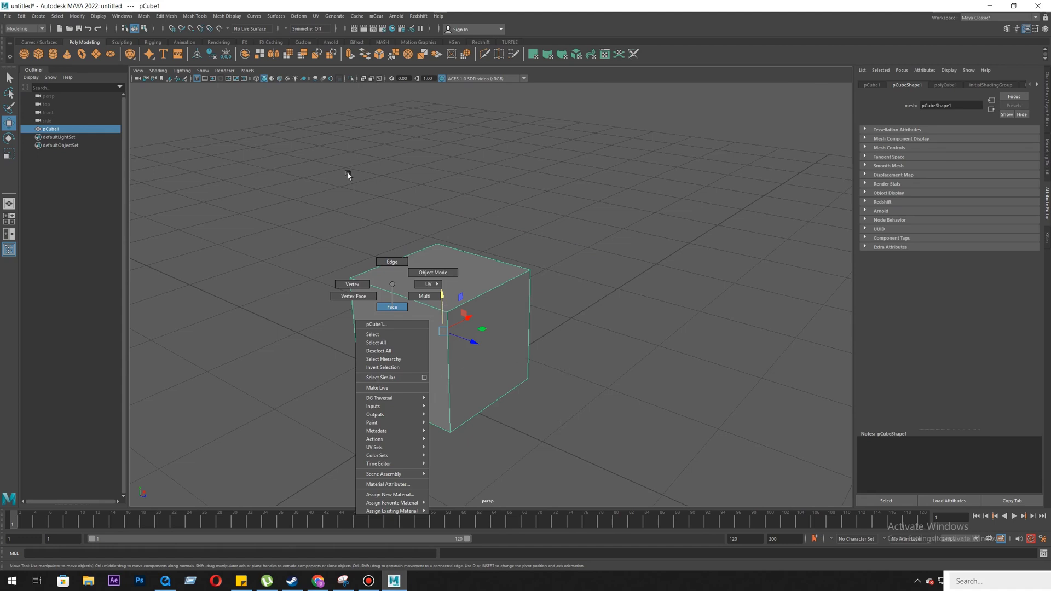
pyautogui.click(392, 307)
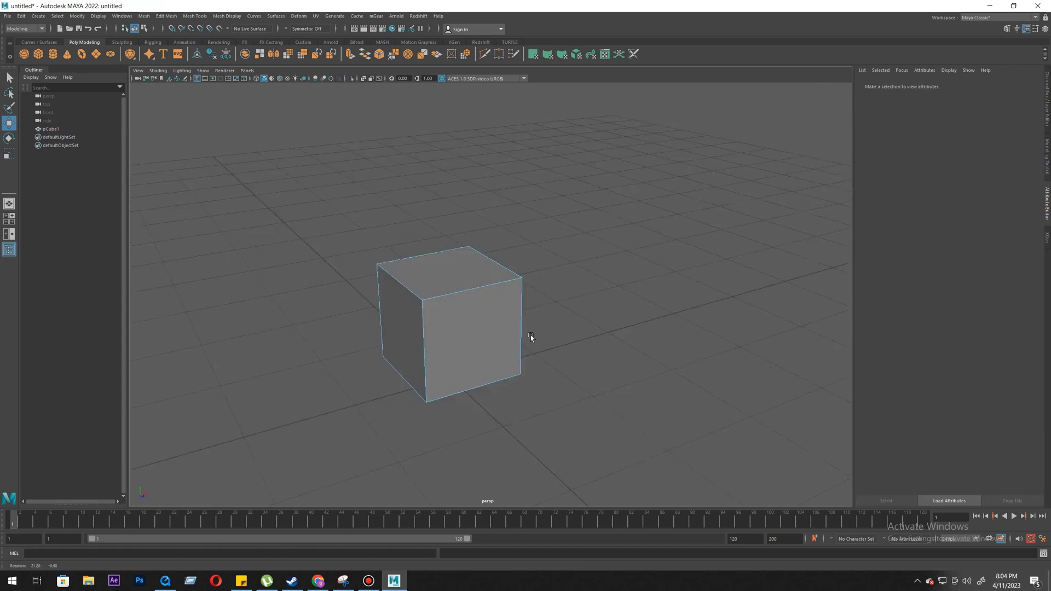
pyautogui.keyDown('alt'); pyautogui.moveTo(530, 335); pyautogui.dragTo(488, 287); pyautogui.keyUp('alt')
pyautogui.click(521, 274)
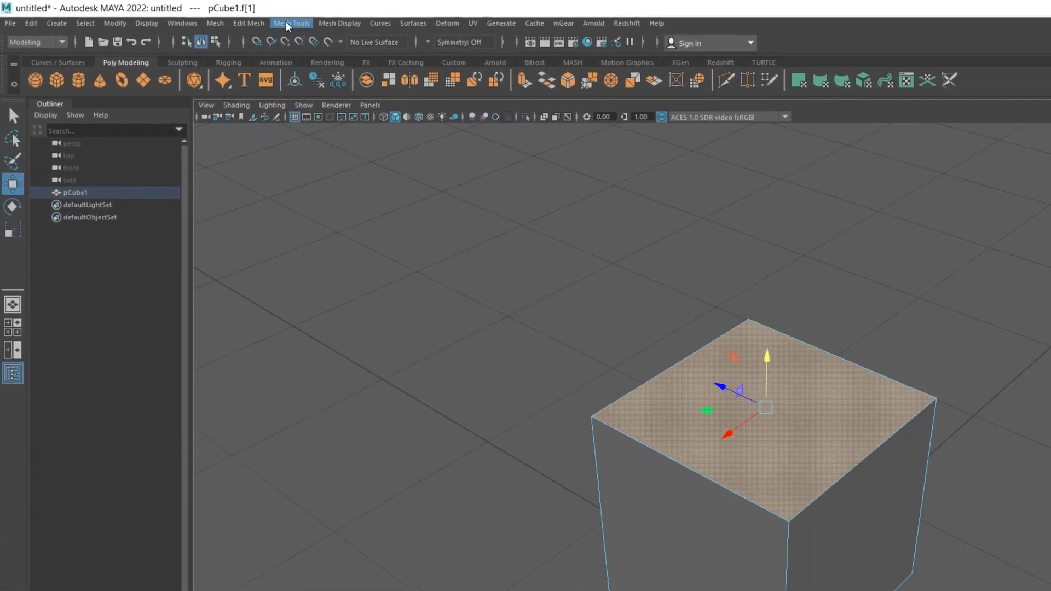
# - Detach the Edit Mesh command list as a floating window and start an Extrude on the cube's top face
pyautogui.click(249, 23)
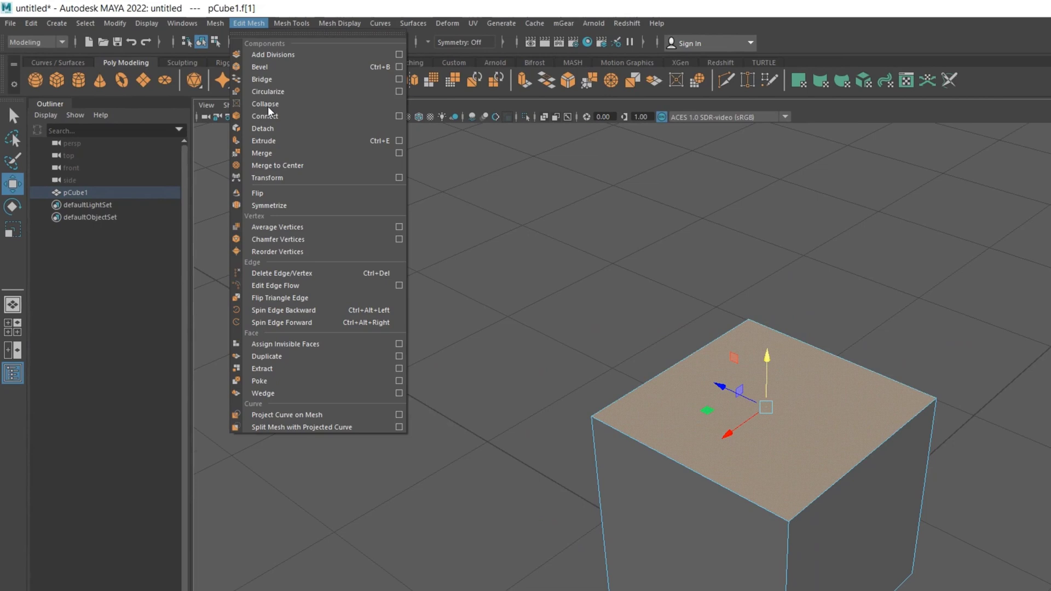
pyautogui.click(269, 34)
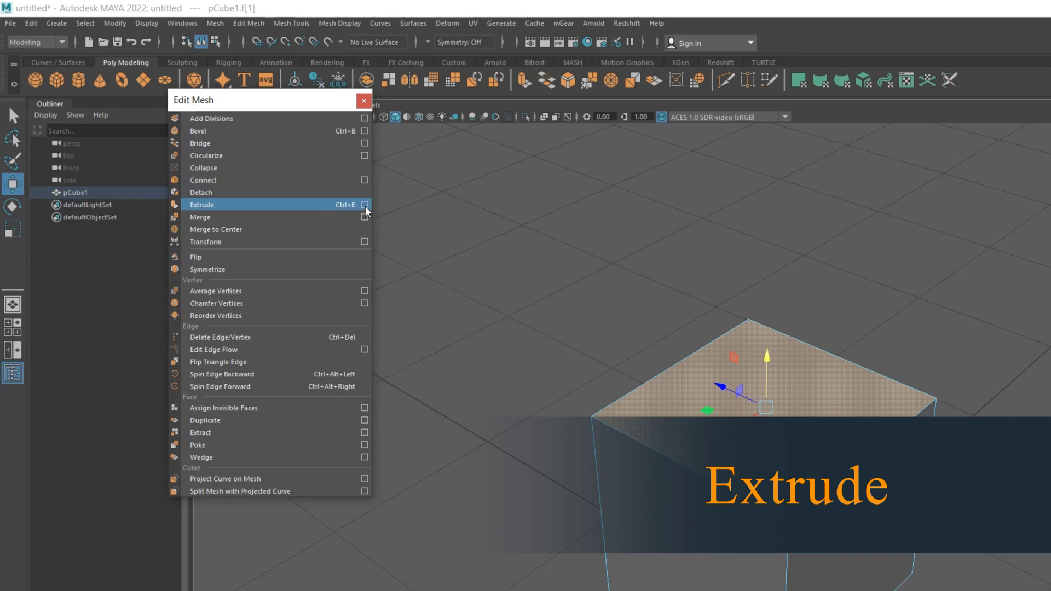
pyautogui.click(329, 204)
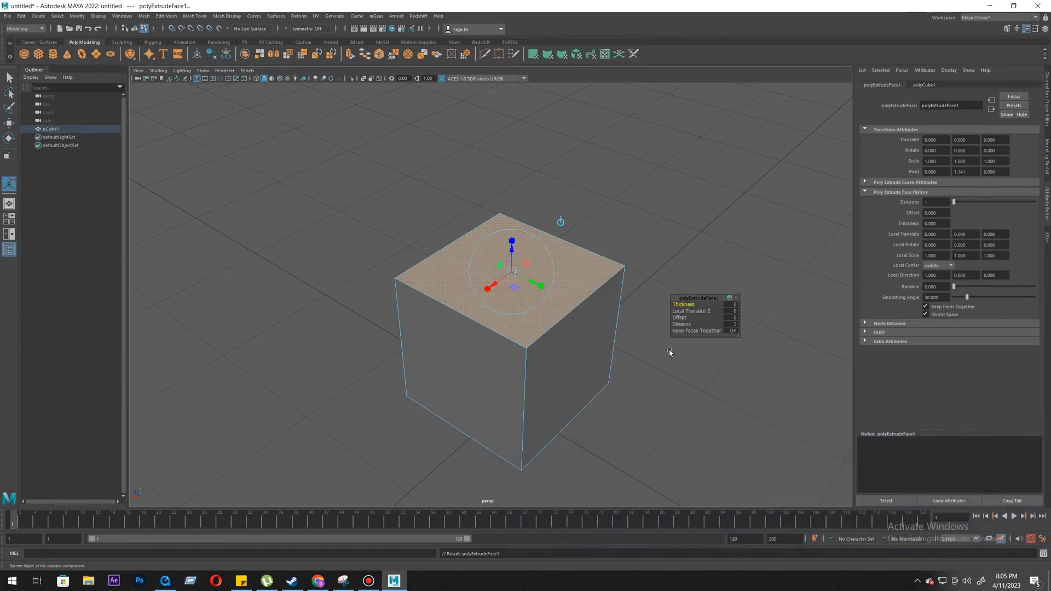
pyautogui.keyDown('alt'); pyautogui.moveTo(670, 351); pyautogui.dragTo(702, 359); pyautogui.keyUp('alt')
pyautogui.scroll(2, 713, 378)
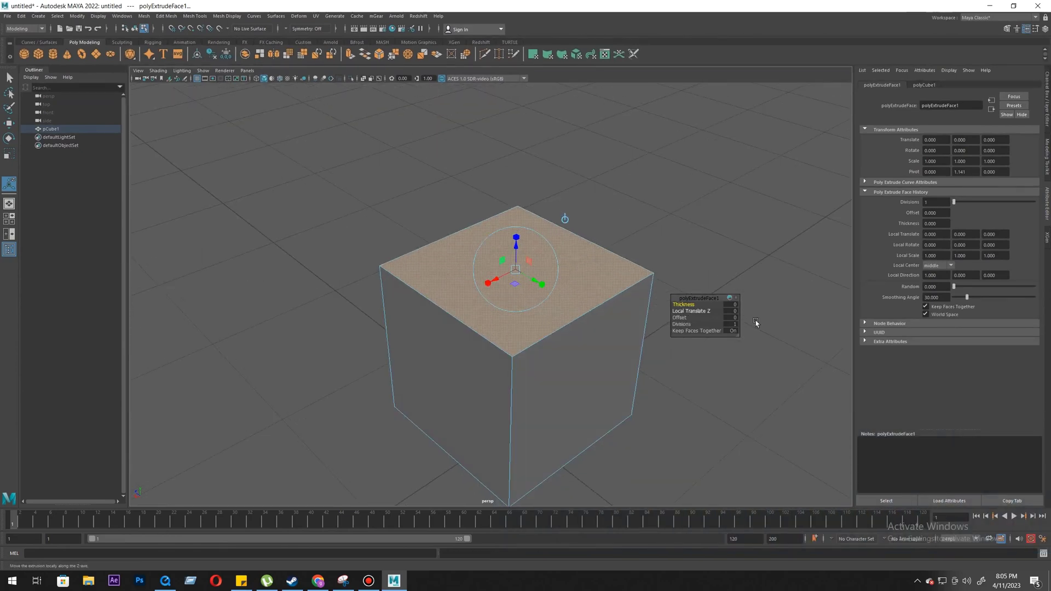
# - Try the top-face extrusion with a Thickness of 0.2 and a Local Translate Z change, undoing each adjustment
pyautogui.moveTo(684, 305); pyautogui.dragTo(684, 305)
pyautogui.hotkey('ctrl', 'z')
pyautogui.moveTo(695, 312); pyautogui.dragTo(679, 314)
pyautogui.hotkey('ctrl', 'z')
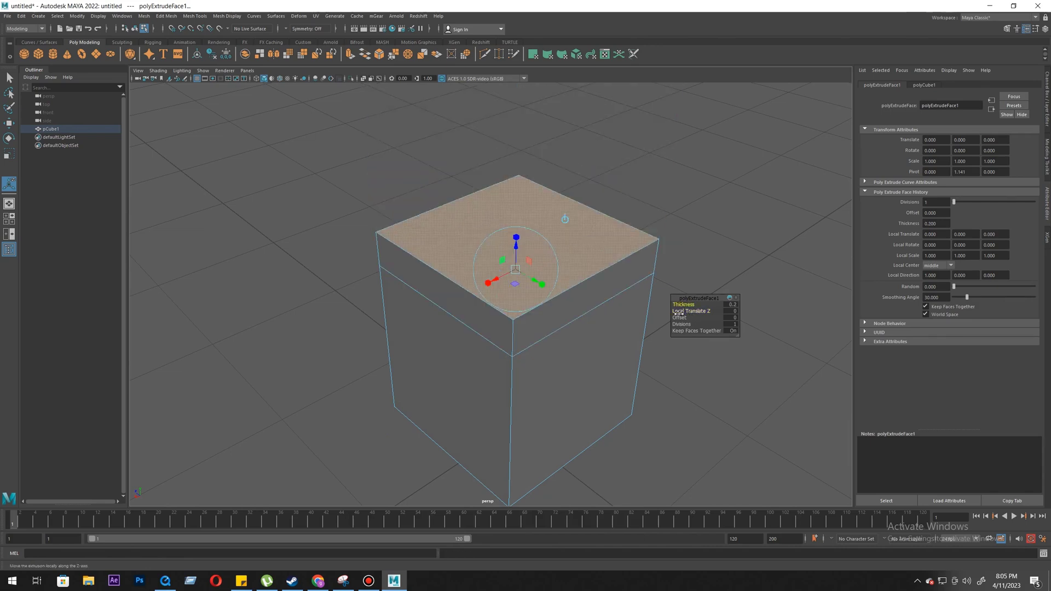
pyautogui.hotkey('ctrl', 'z')
# - Try an Offset of -0.1 on the top-face extrusion and undo it
pyautogui.keyDown('alt'); pyautogui.moveTo(484, 298); pyautogui.dragTo(483, 323); pyautogui.keyUp('alt')
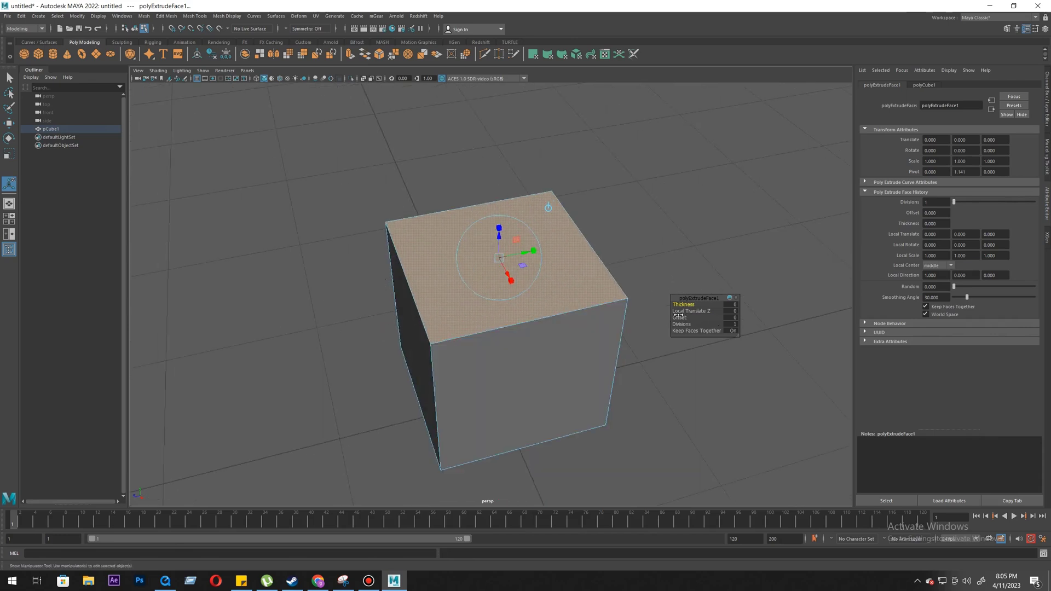
pyautogui.moveTo(681, 317); pyautogui.dragTo(715, 334)
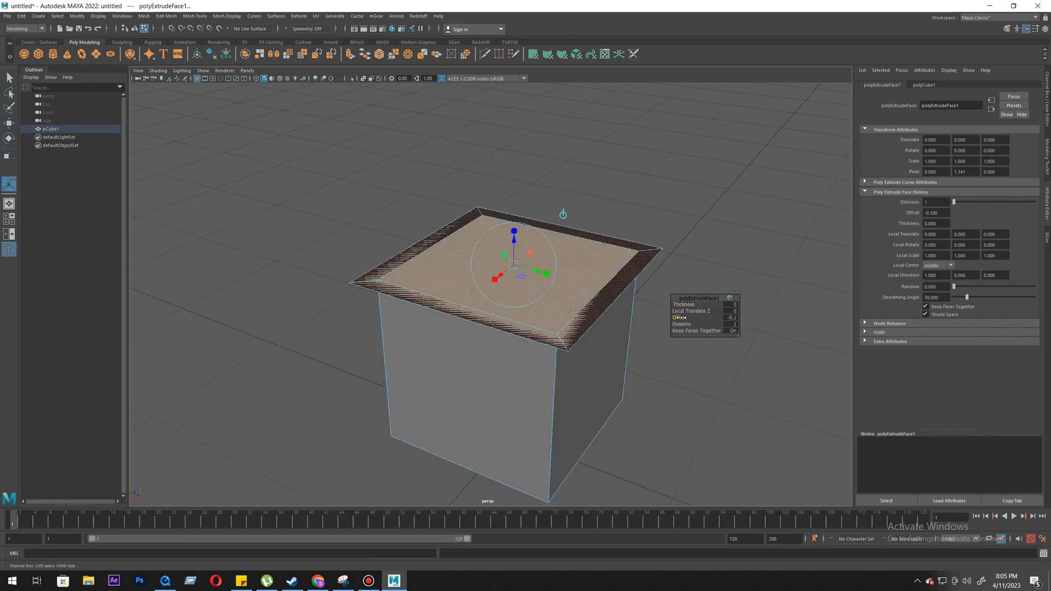
pyautogui.hotkey('ctrl', 'z')
# - Undo the divided top-face extrusion to restore the plain cube
pyautogui.keyDown('alt'); pyautogui.moveTo(648, 363); pyautogui.dragTo(685, 346); pyautogui.keyUp('alt')
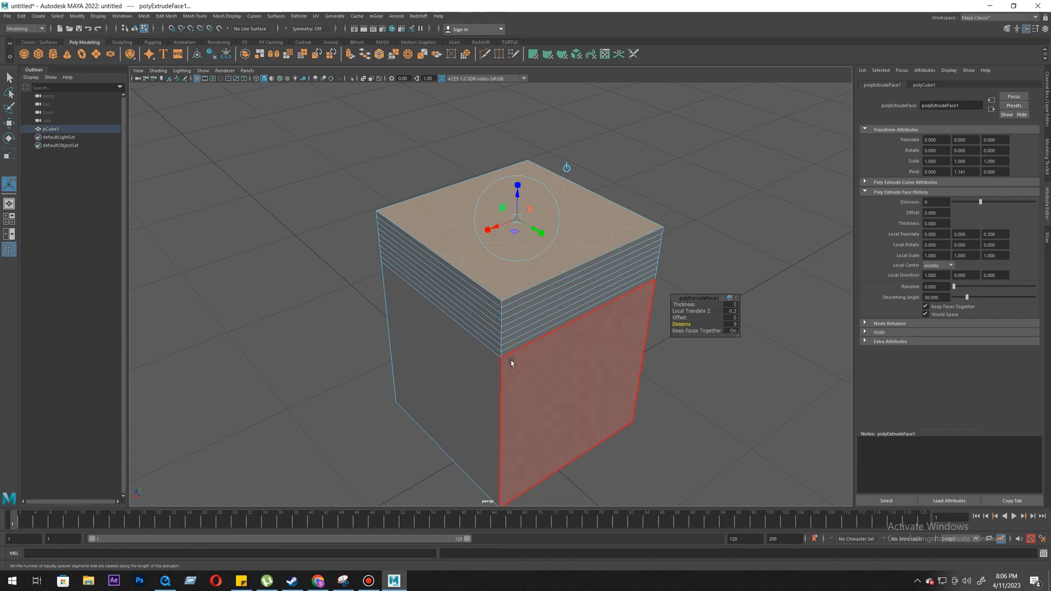
pyautogui.keyDown('alt'); pyautogui.moveTo(514, 364); pyautogui.dragTo(540, 360); pyautogui.keyUp('alt')
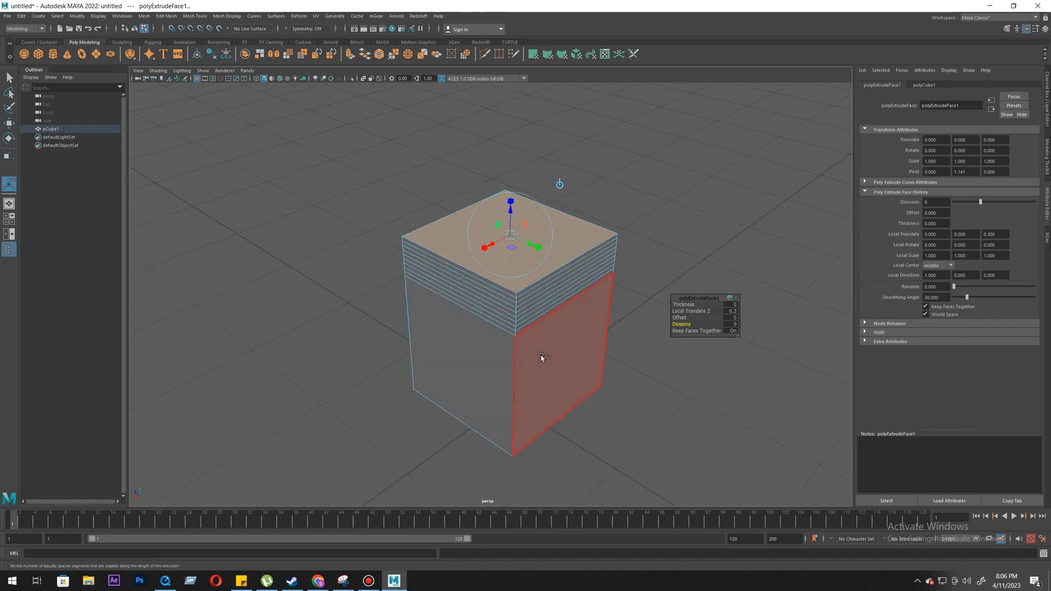
pyautogui.hotkey('ctrl', 'z')
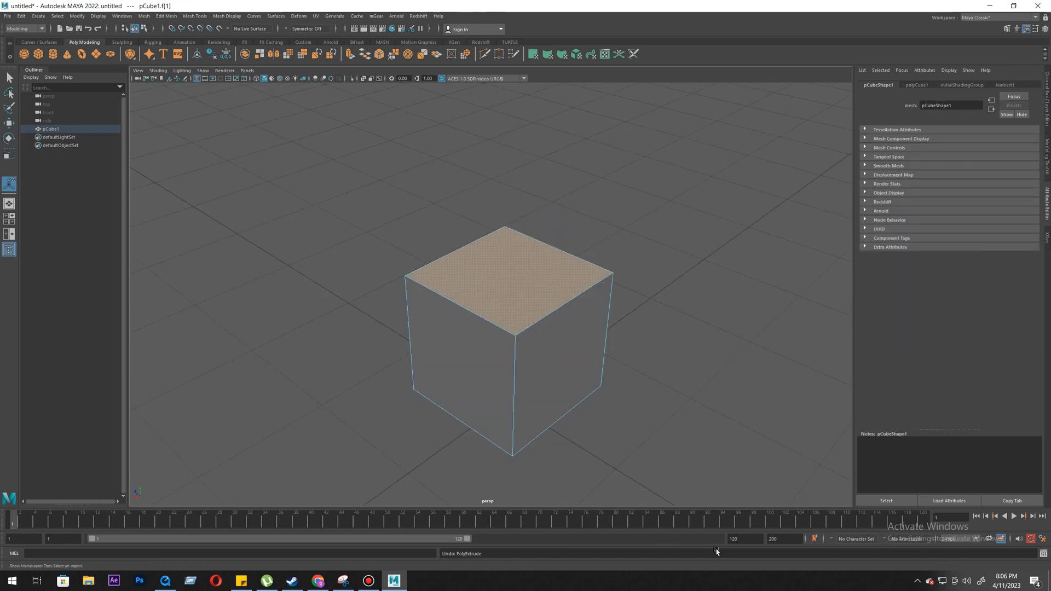
pyautogui.hotkey('ctrl', 'z')
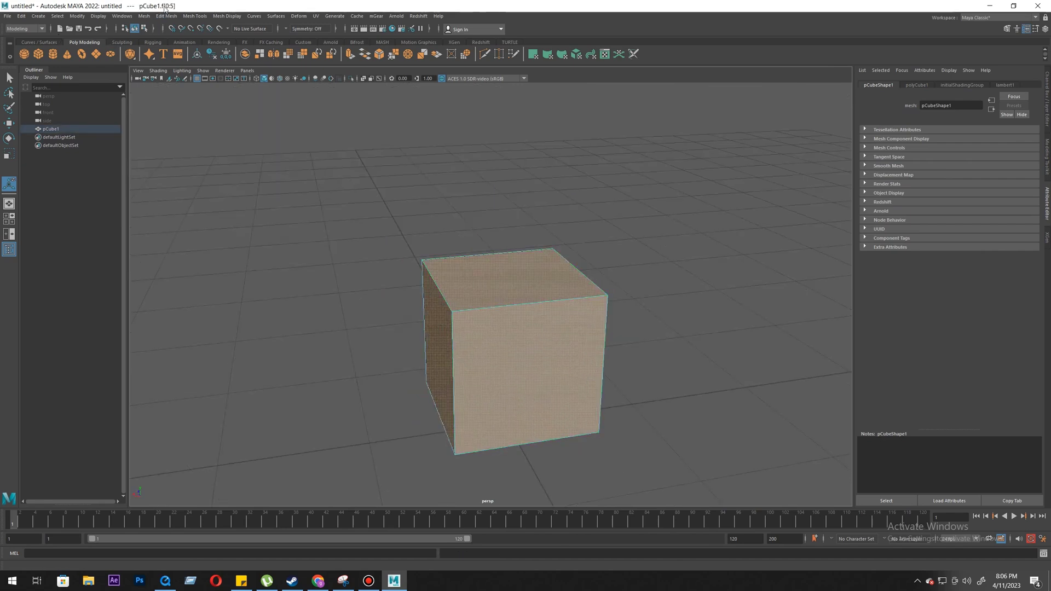
# - Extrude all six faces of the cube separately with Keep Faces Together off and an Offset of 0.1
pyautogui.click(194, 15)
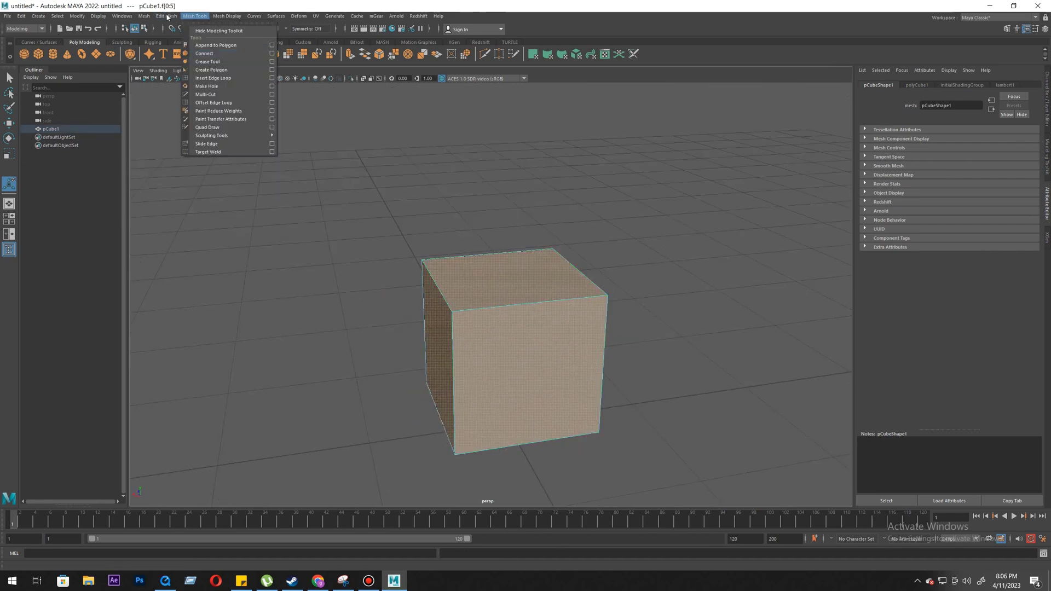
pyautogui.moveTo(166, 16)
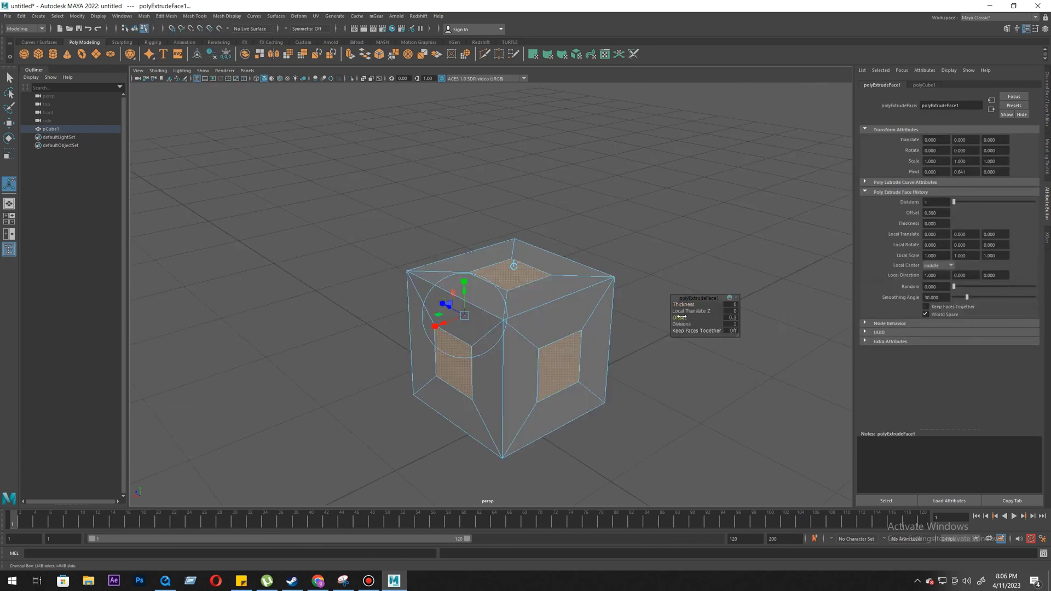
pyautogui.moveTo(684, 317); pyautogui.dragTo(680, 317)
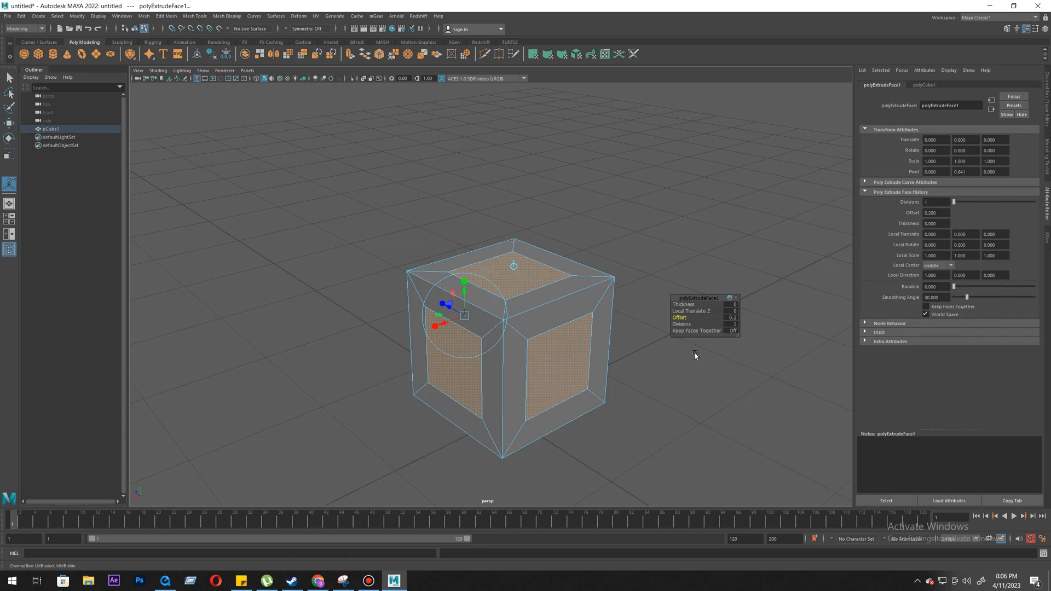
pyautogui.moveTo(696, 356); pyautogui.dragTo(660, 370, button='middle')
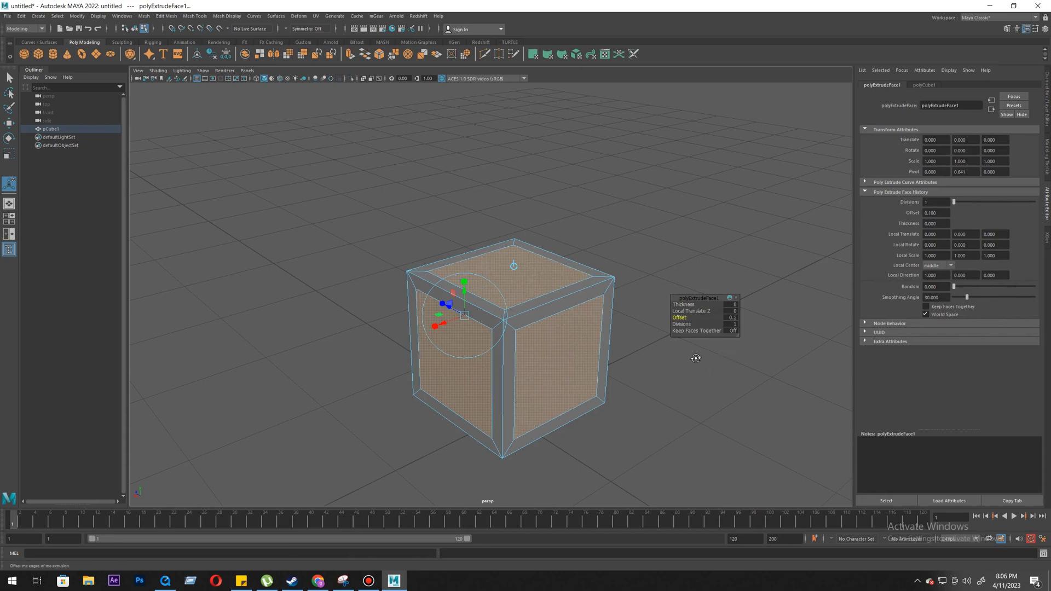
pyautogui.keyDown('alt'); pyautogui.moveTo(701, 384); pyautogui.dragTo(722, 382); pyautogui.keyUp('alt')
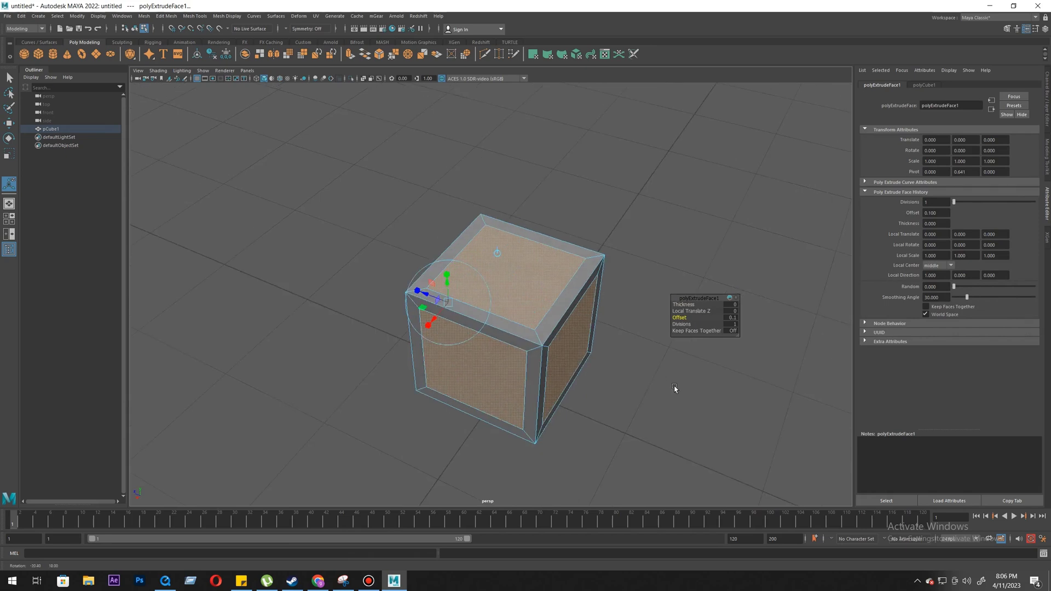
pyautogui.keyDown('alt'); pyautogui.moveTo(675, 389); pyautogui.dragTo(617, 240); pyautogui.keyUp('alt')
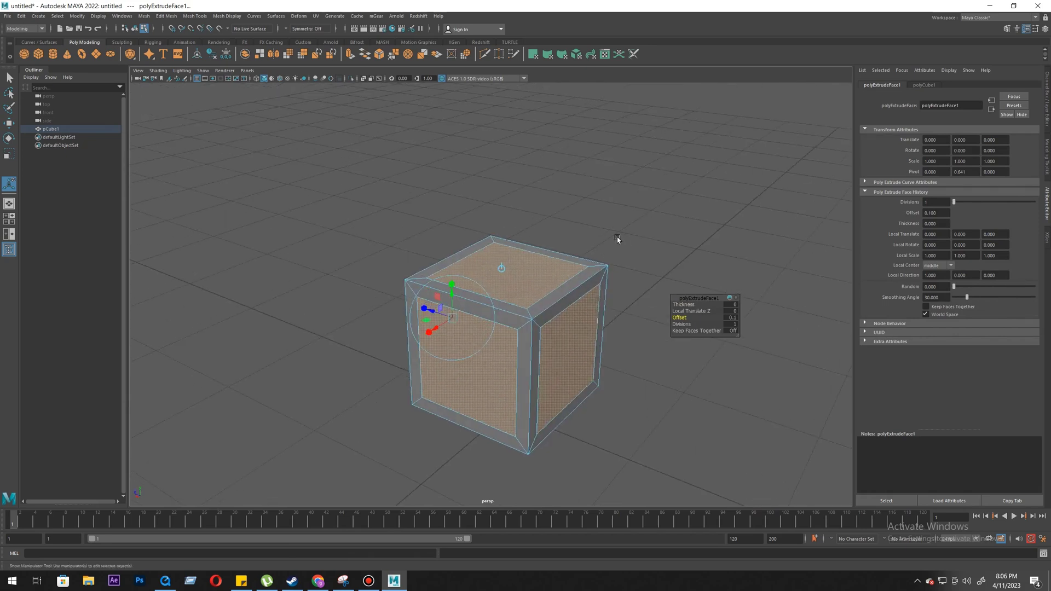
# - Extrude the six inset faces again with a Thickness of -0.1 to recess them into the cube
pyautogui.click(167, 17)
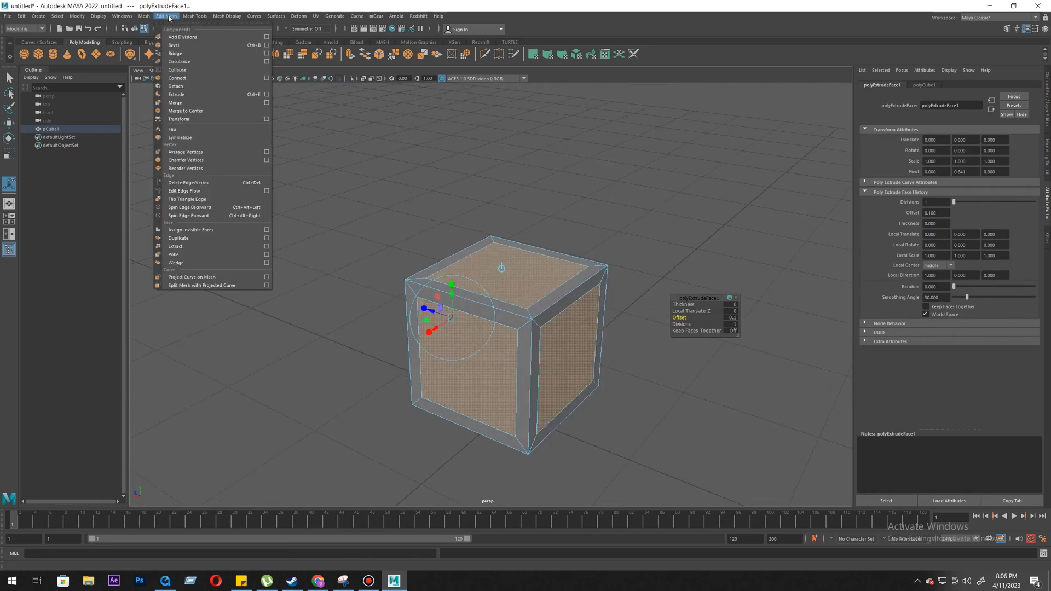
pyautogui.click(195, 95)
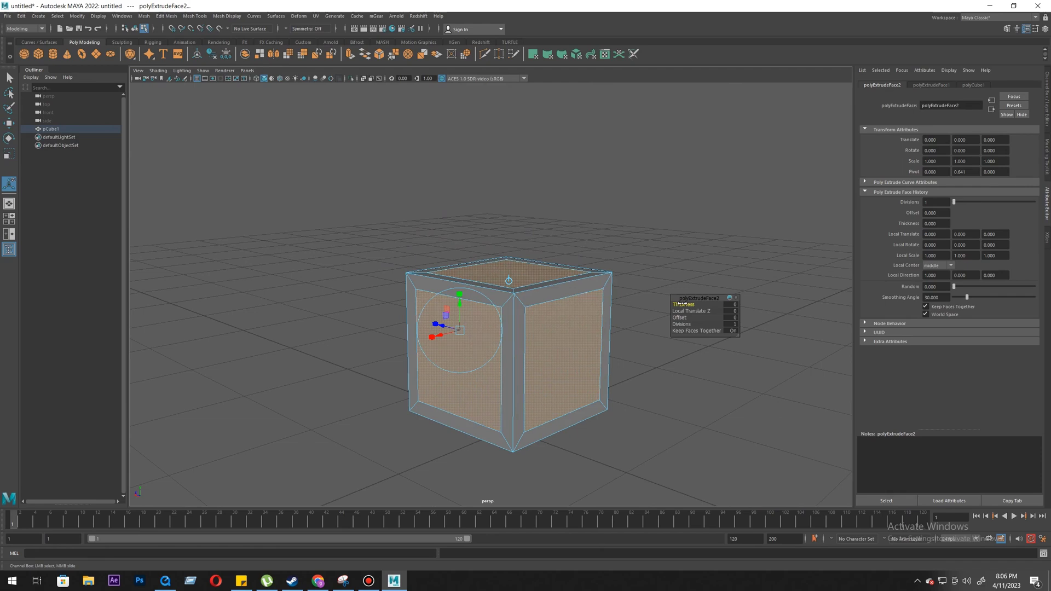
pyautogui.moveTo(681, 303); pyautogui.dragTo(575, 335)
pyautogui.keyDown('alt'); pyautogui.moveTo(604, 396); pyautogui.dragTo(641, 409); pyautogui.keyUp('alt')
pyautogui.scroll(3, 549, 357)
pyautogui.keyDown('alt'); pyautogui.moveTo(549, 357); pyautogui.dragTo(630, 386); pyautogui.keyUp('alt')
# - Try Offsets of -0.1, 0.01 and 0.1 on the recessed extrusion, set it to 0.05 and deselect the mesh
pyautogui.moveTo(684, 319); pyautogui.dragTo(683, 318)
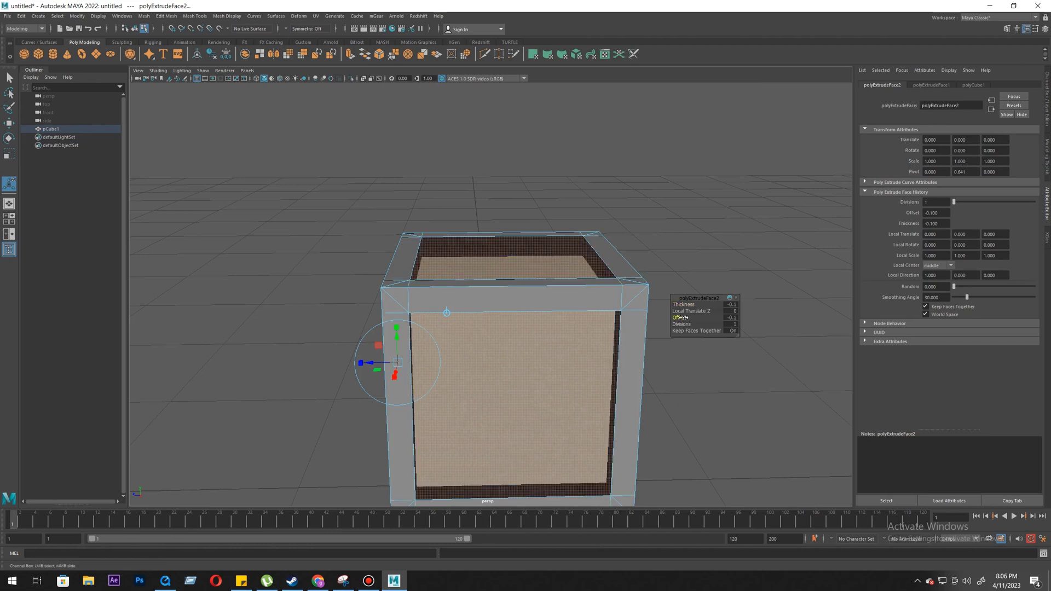
pyautogui.hotkey('ctrl', 'z')
pyautogui.click(731, 319)
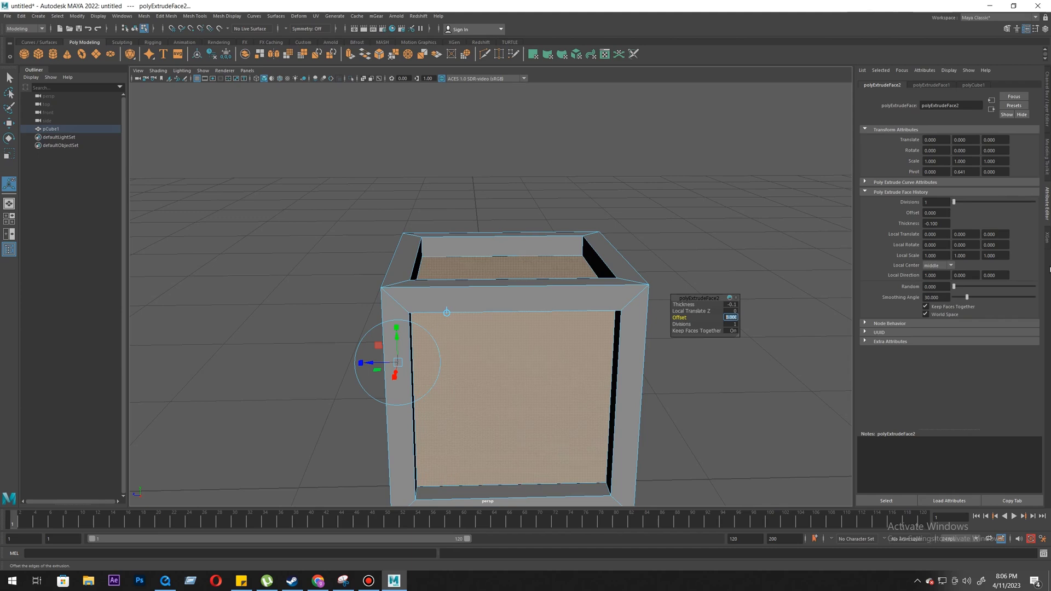
pyautogui.write('0.01')
pyautogui.press('Return')
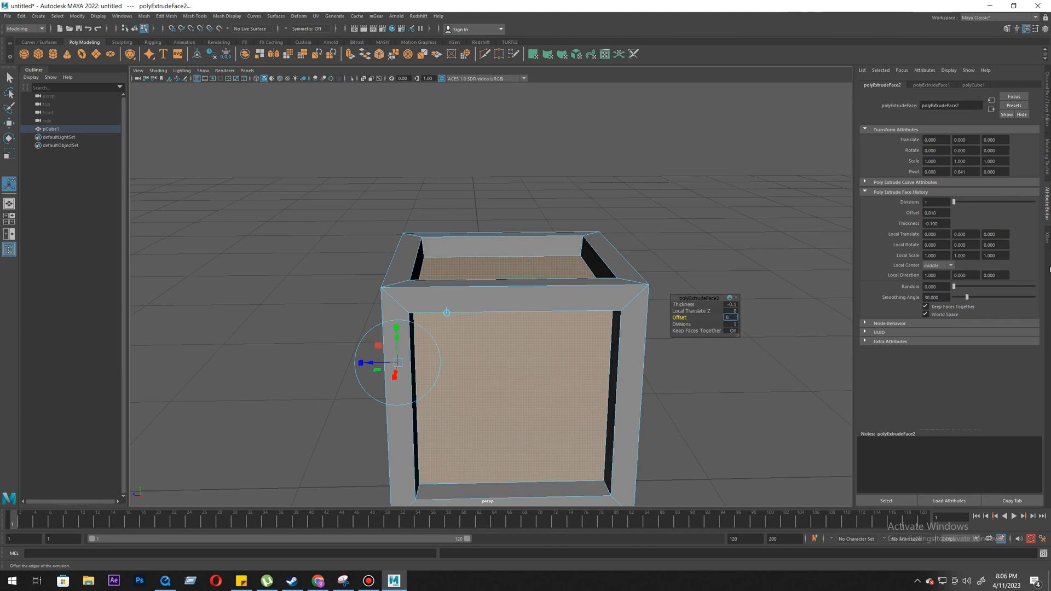
pyautogui.write('0.1')
pyautogui.press('Return')
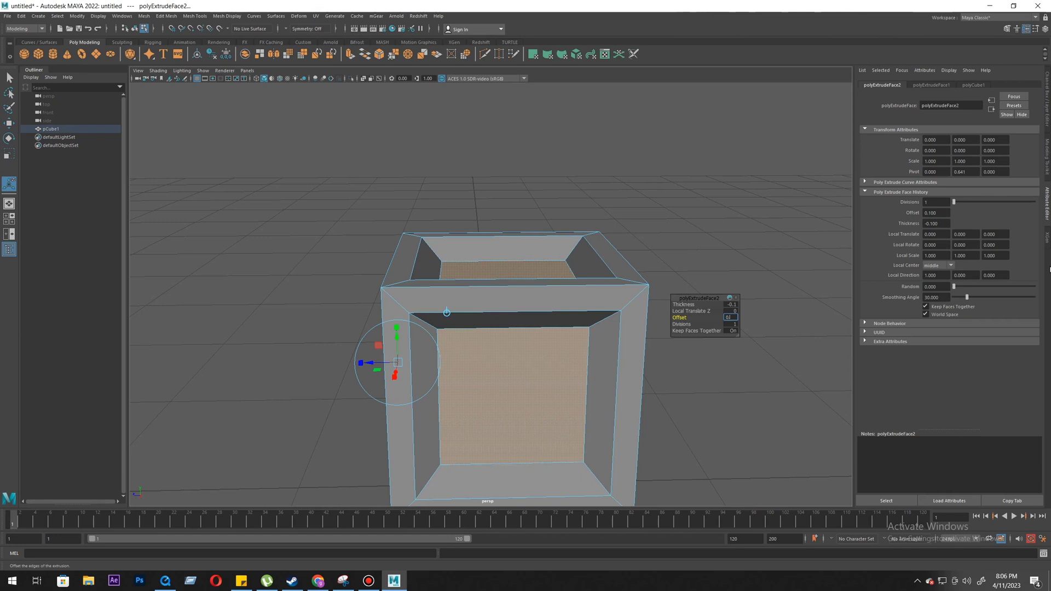
pyautogui.write('0.05')
pyautogui.press('Return')
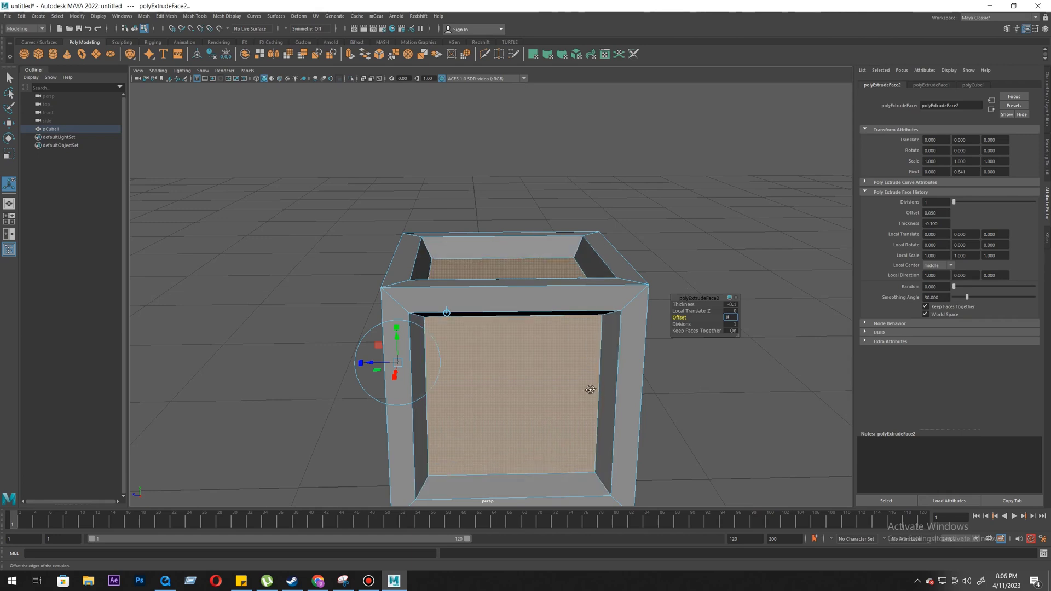
pyautogui.click(657, 339)
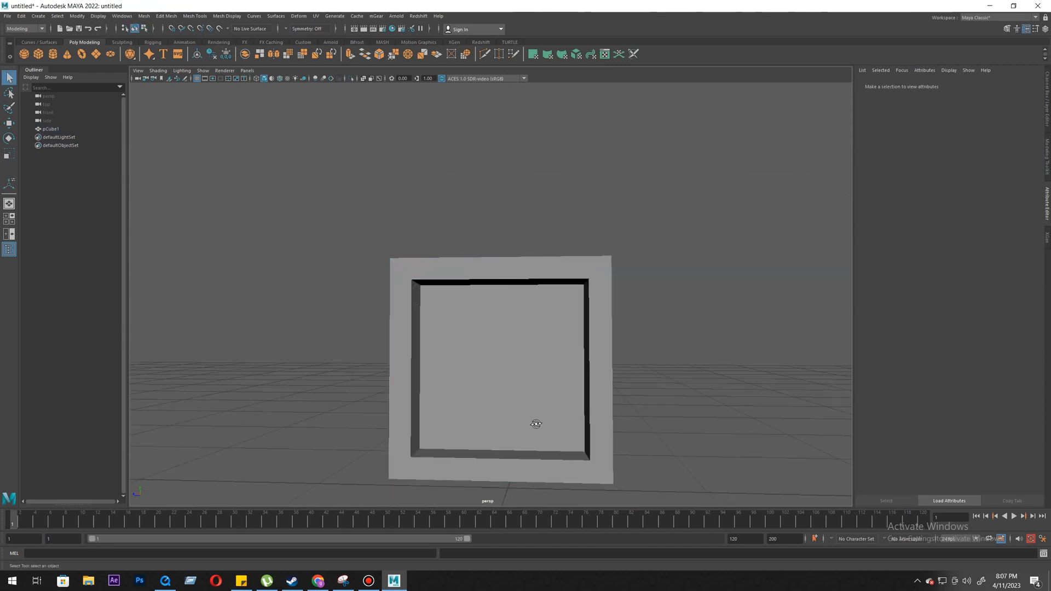
# - Examine the recessed panels and the surrounding frame of the crate from several angles and up close
pyautogui.keyDown('alt'); pyautogui.moveTo(535, 425); pyautogui.dragTo(556, 404); pyautogui.keyUp('alt')
pyautogui.scroll(-4, 556, 403)
pyautogui.moveTo(624, 400)
pyautogui.keyDown('alt'); pyautogui.mouseDown()
pyautogui.moveTo(663, 398)
pyautogui.moveTo(629, 387)
pyautogui.mouseUp(); pyautogui.keyUp('alt')
pyautogui.click(516, 393)
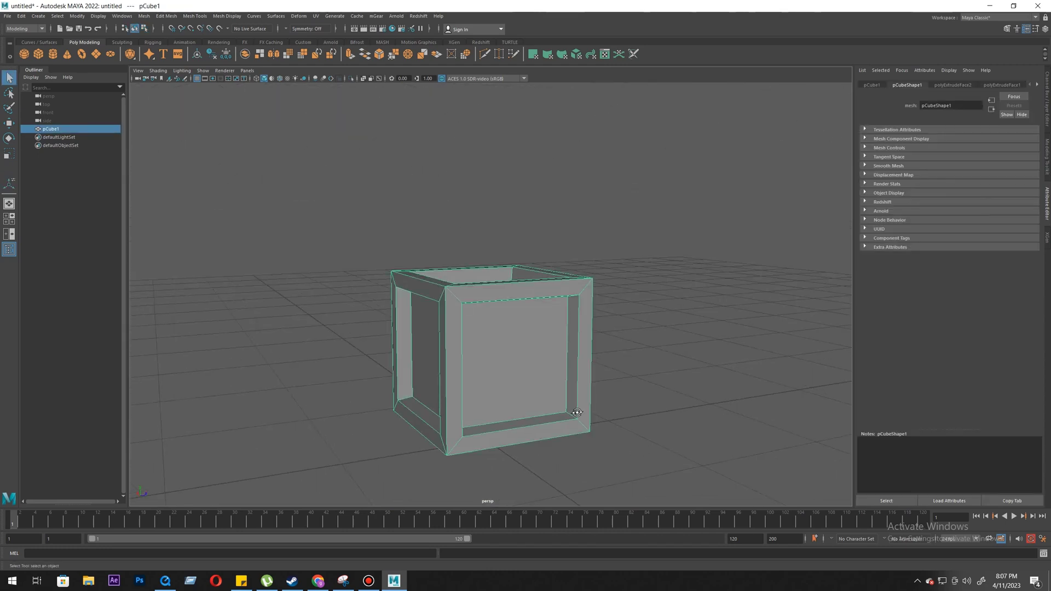
pyautogui.keyDown('alt'); pyautogui.moveTo(485, 352); pyautogui.dragTo(537, 354); pyautogui.keyUp('alt')
pyautogui.click(377, 328)
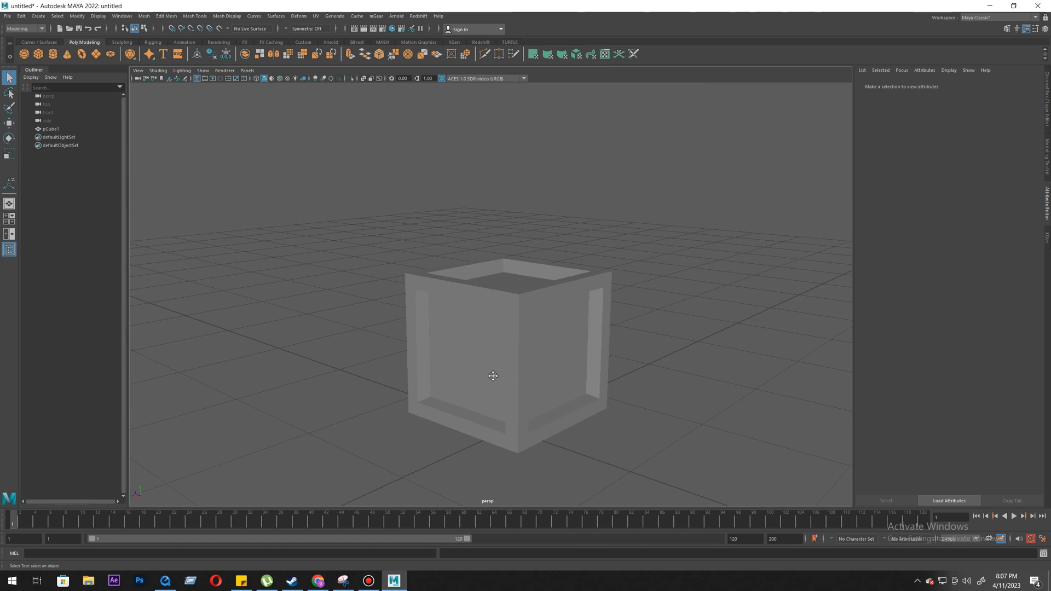
pyautogui.keyDown('alt'); pyautogui.moveTo(493, 375); pyautogui.dragTo(575, 399, button='right'); pyautogui.keyUp('alt')
pyautogui.keyDown('alt'); pyautogui.moveTo(575, 399); pyautogui.dragTo(441, 347); pyautogui.keyUp('alt')
pyautogui.click(391, 395)
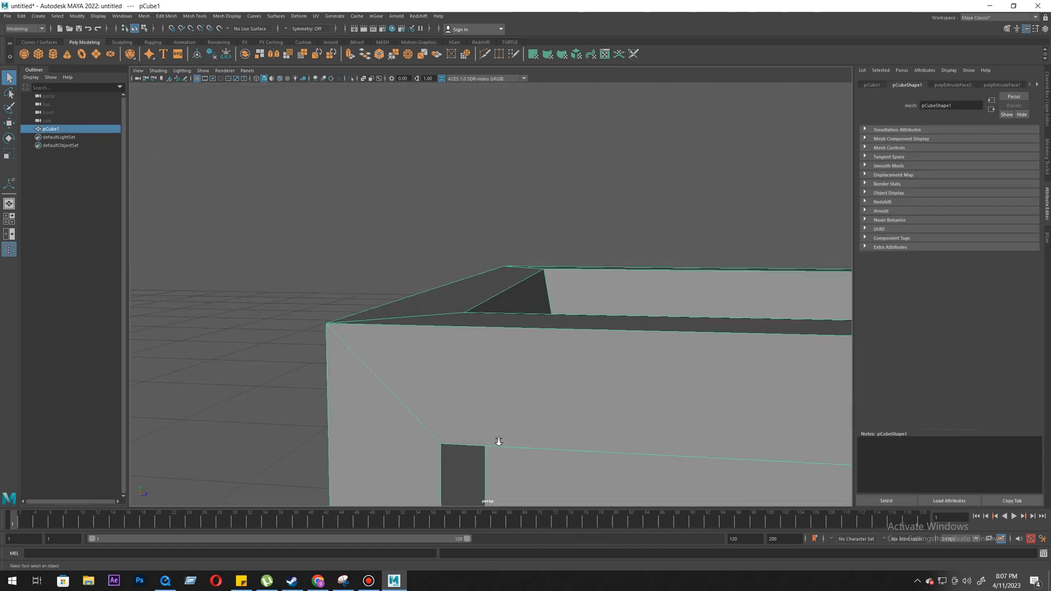
pyautogui.keyDown('alt'); pyautogui.moveTo(497, 441); pyautogui.dragTo(510, 338, button='middle'); pyautogui.keyUp('alt')
pyautogui.keyDown('alt'); pyautogui.moveTo(510, 338); pyautogui.dragTo(447, 322); pyautogui.keyUp('alt')
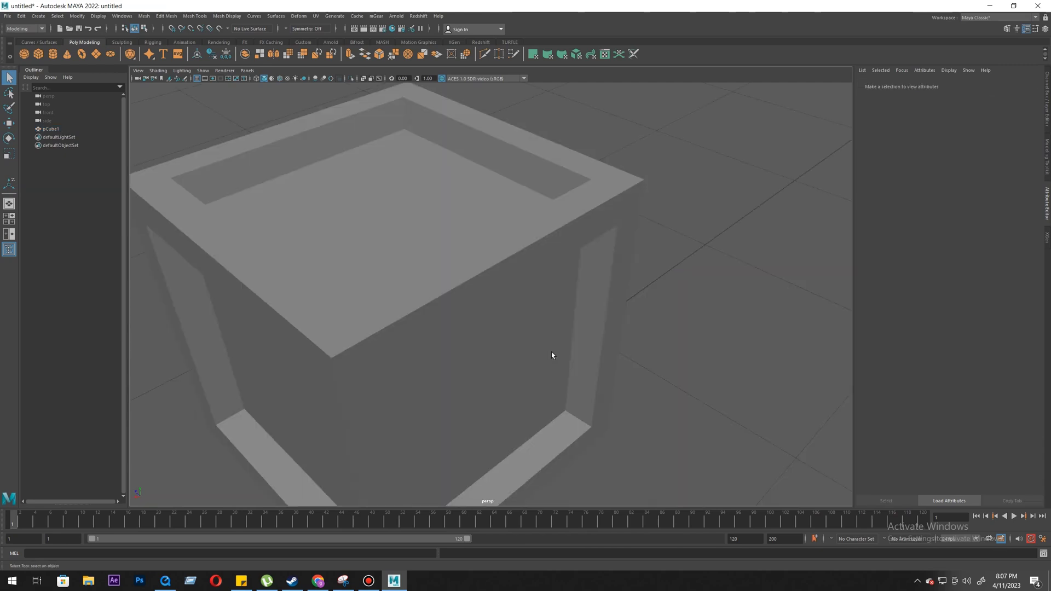
pyautogui.keyDown('alt'); pyautogui.moveTo(552, 349); pyautogui.dragTo(492, 359, button='right'); pyautogui.keyUp('alt')
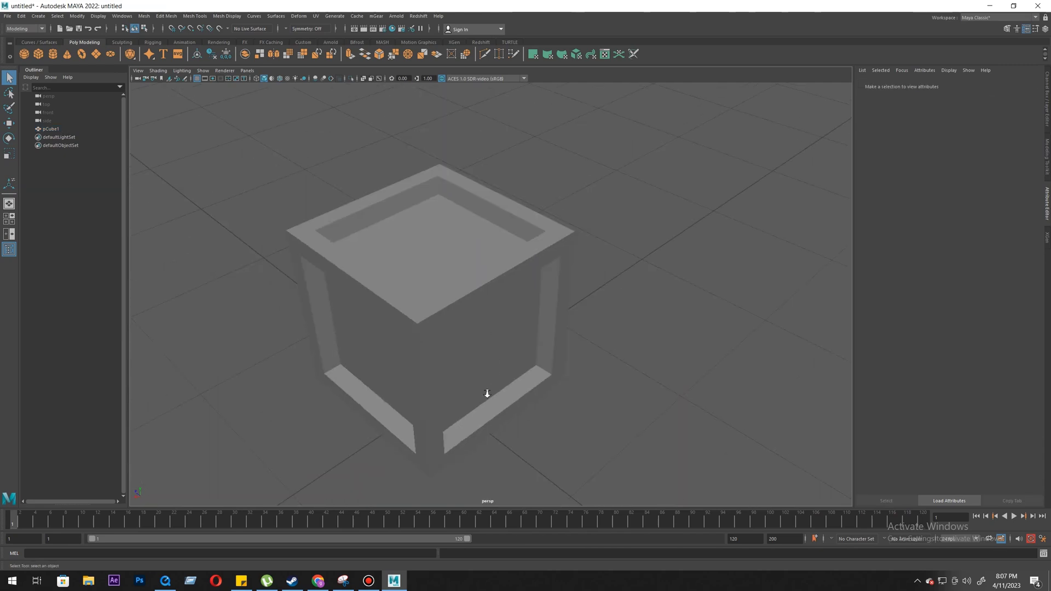
# - Switch the crate mesh to edge selection mode
pyautogui.moveTo(527, 307); pyautogui.dragTo(528, 290, button='right')
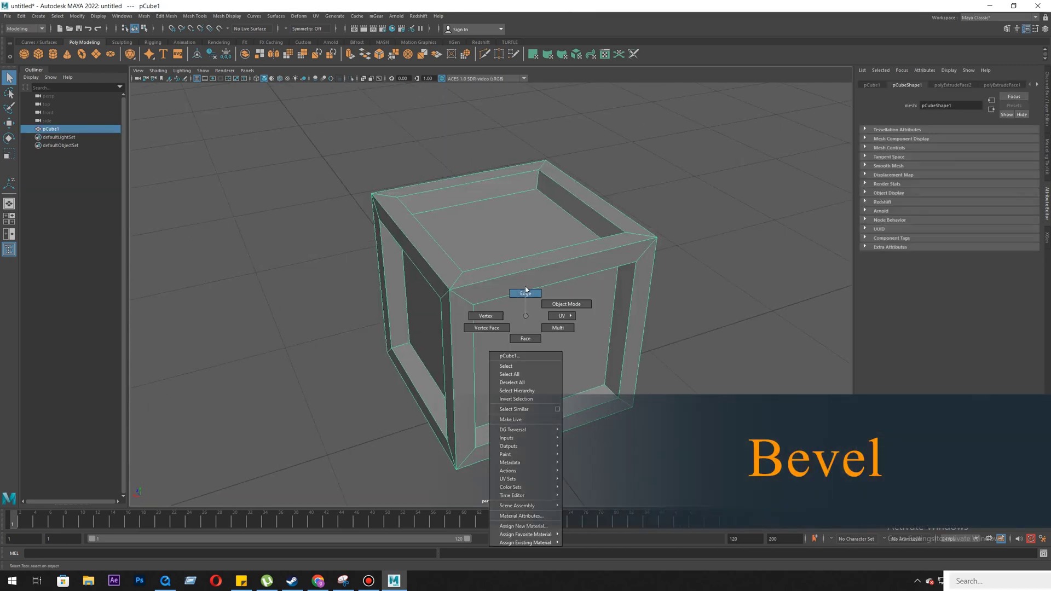
pyautogui.keyDown('alt'); pyautogui.moveTo(475, 326); pyautogui.dragTo(328, 160); pyautogui.keyUp('alt')
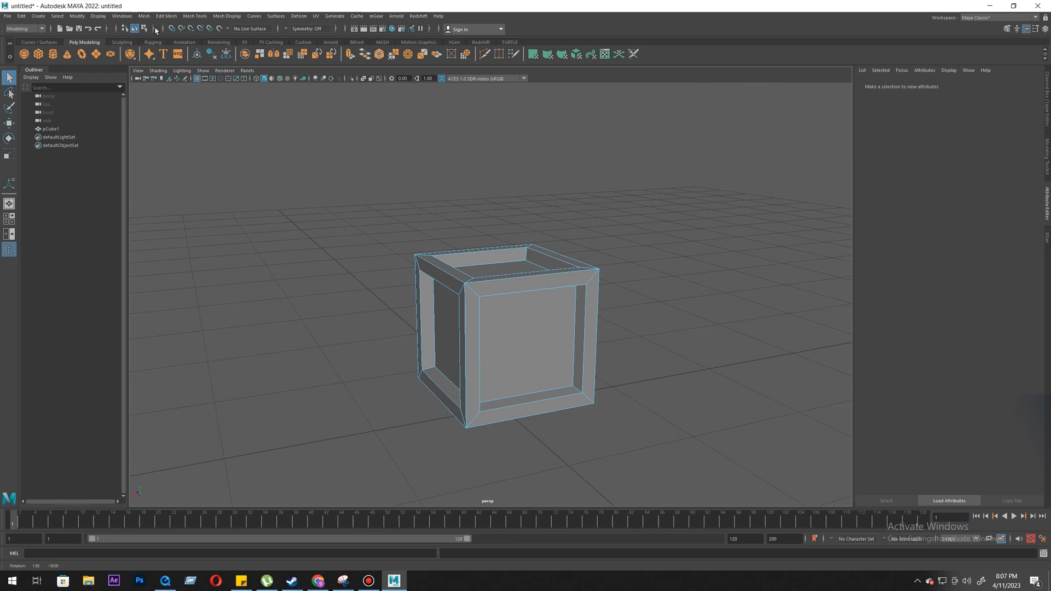
# - Try a bevel on all of the crate's edges, lowering its Fraction to 0, and undo it
pyautogui.click(425, 267)
pyautogui.click(144, 16)
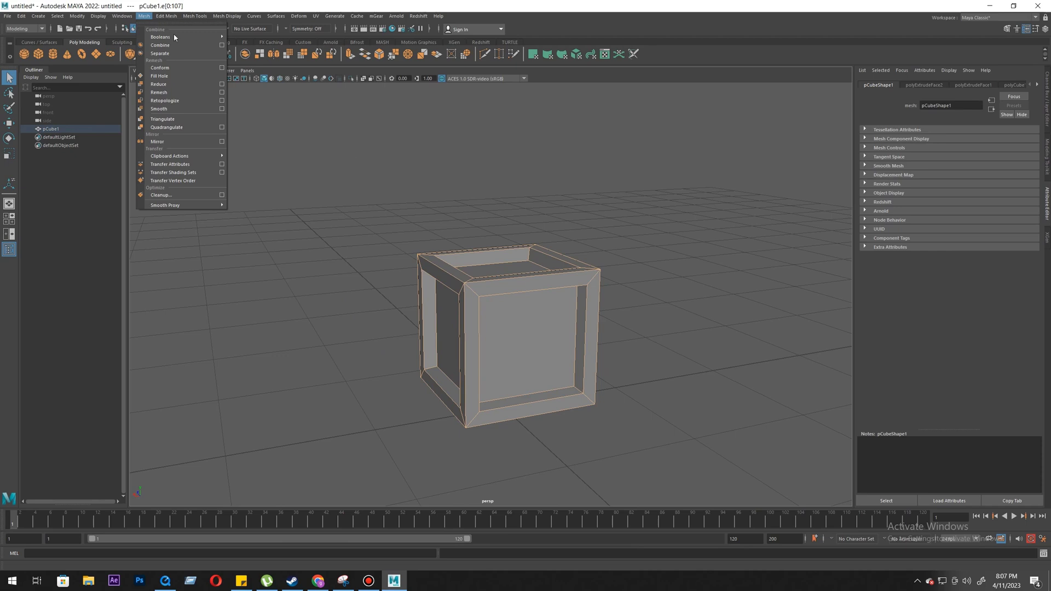
pyautogui.moveTo(166, 16)
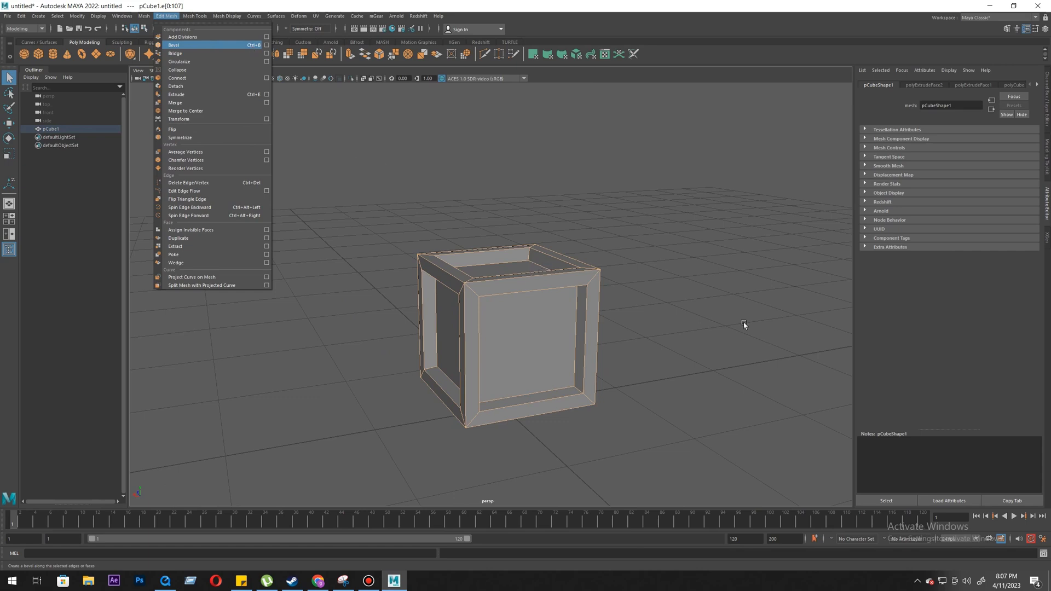
pyautogui.press('Return')
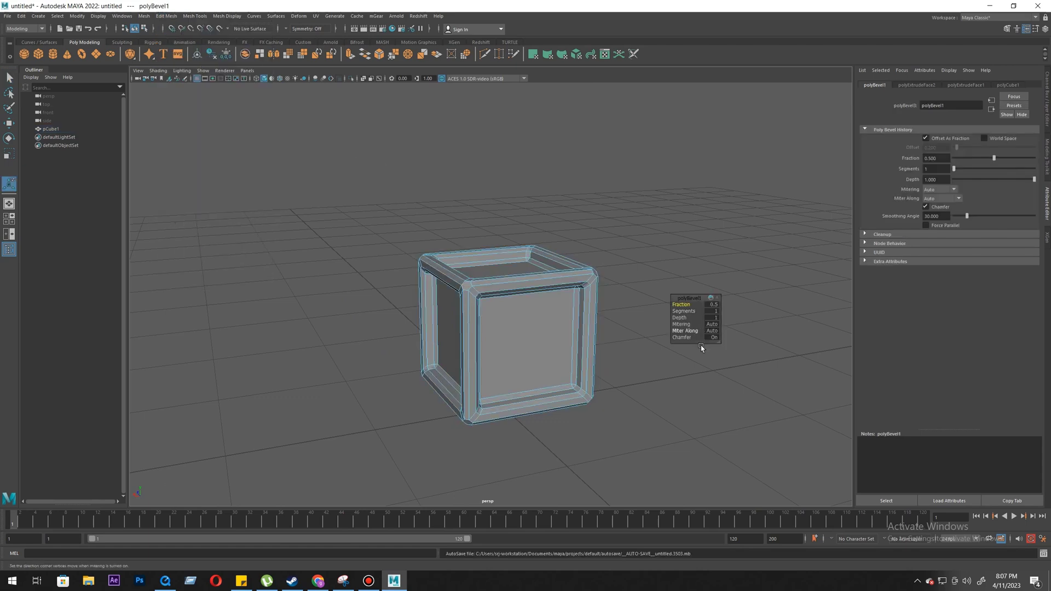
pyautogui.keyDown('alt'); pyautogui.moveTo(619, 392); pyautogui.dragTo(697, 389); pyautogui.keyUp('alt')
pyautogui.scroll(4, 697, 389)
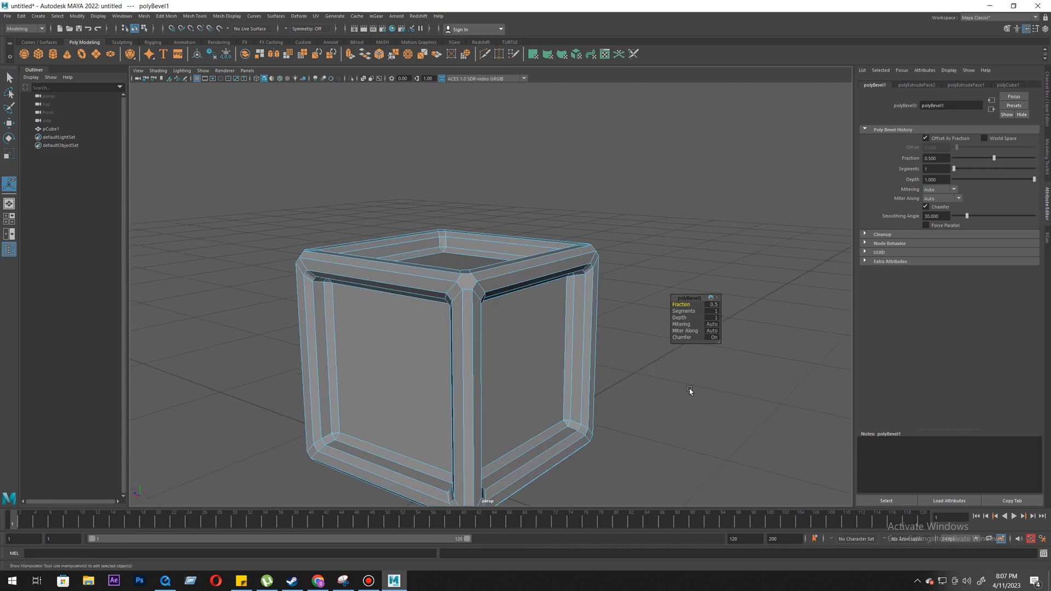
pyautogui.keyDown('alt'); pyautogui.moveTo(687, 303); pyautogui.dragTo(538, 329); pyautogui.keyUp('alt')
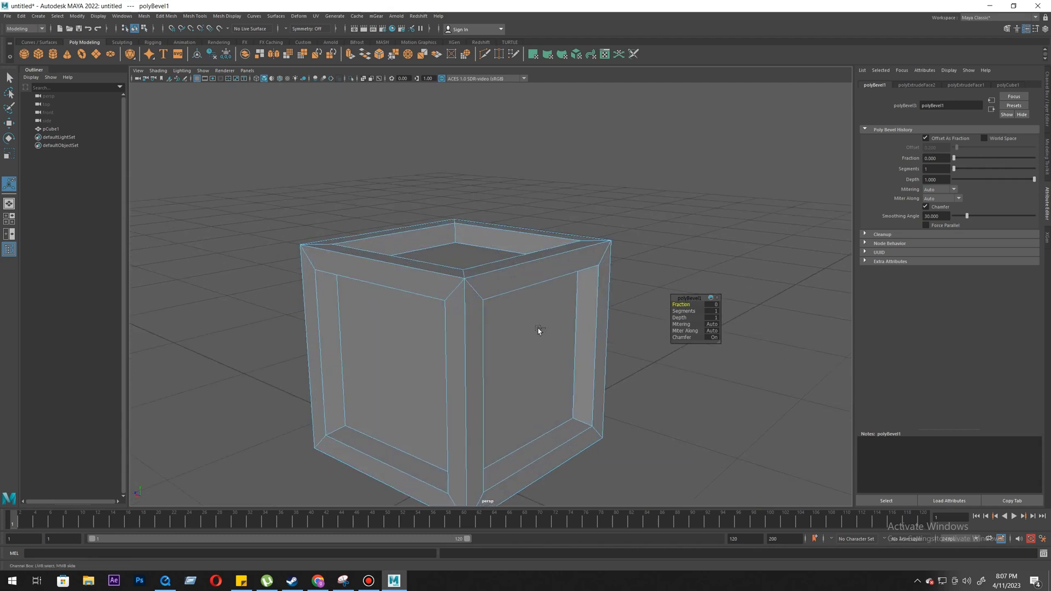
pyautogui.hotkey('ctrl', 'z')
pyautogui.hotkey('ctrl', 'z')
# - Bevel a single outer edge of the crate's upper rim with a Fraction of 0.4 and 4 Segments
pyautogui.keyDown('alt'); pyautogui.moveTo(558, 357); pyautogui.dragTo(543, 389); pyautogui.keyUp('alt')
pyautogui.scroll(3, 512, 292)
pyautogui.keyDown('alt'); pyautogui.moveTo(512, 292); pyautogui.dragTo(493, 261); pyautogui.keyUp('alt')
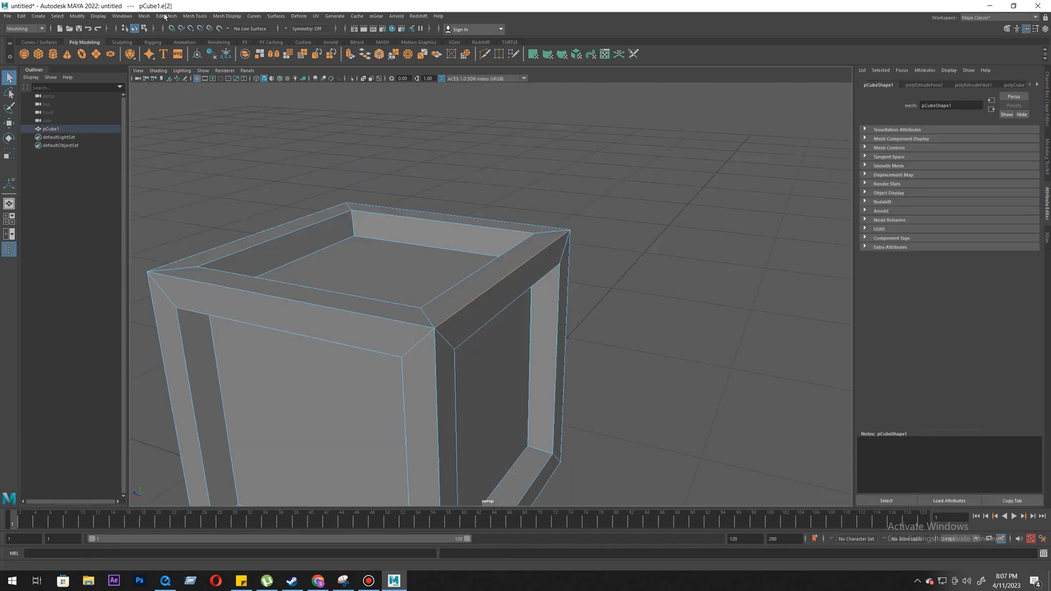
pyautogui.click(167, 16)
pyautogui.click(192, 46)
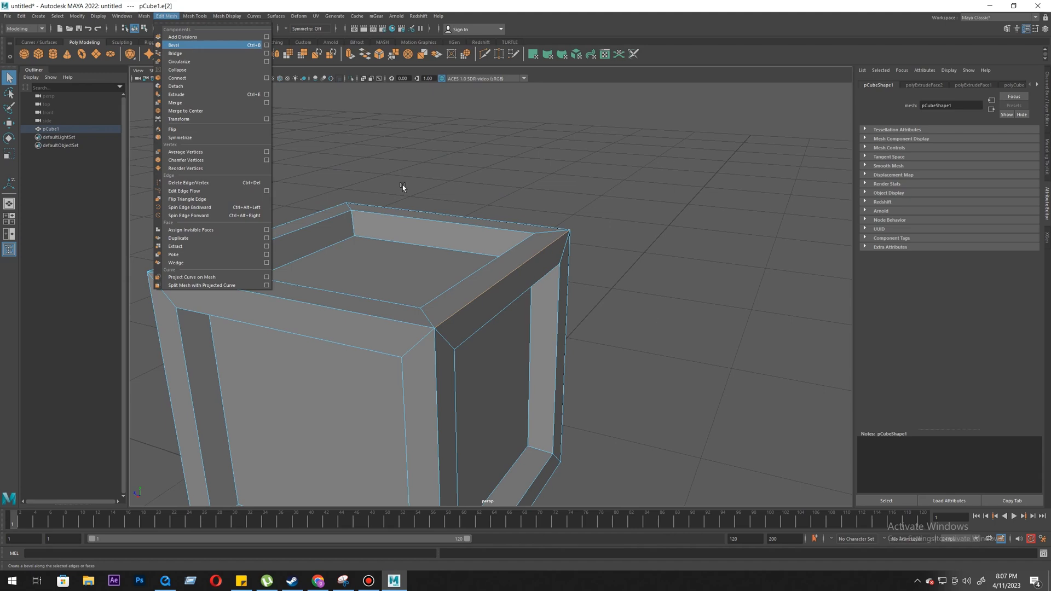
pyautogui.keyDown('alt'); pyautogui.moveTo(539, 333); pyautogui.dragTo(624, 342); pyautogui.keyUp('alt')
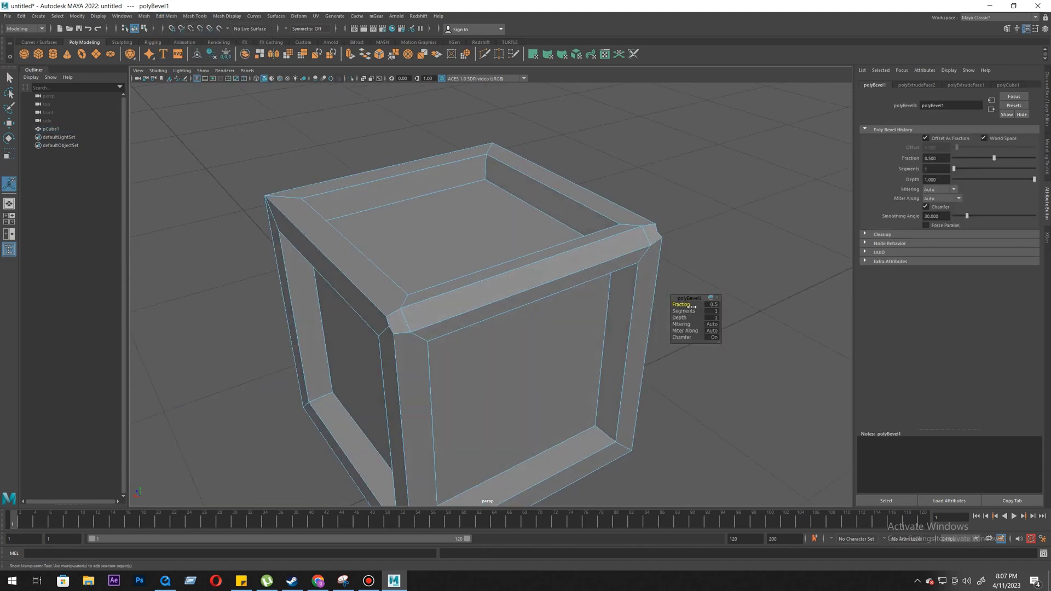
pyautogui.moveTo(696, 305)
pyautogui.mouseDown()
pyautogui.moveTo(685, 302)
pyautogui.moveTo(691, 312)
pyautogui.mouseUp()
pyautogui.keyDown('alt'); pyautogui.moveTo(443, 307); pyautogui.dragTo(502, 360); pyautogui.keyUp('alt')
pyautogui.hotkey('ctrl', 'z')
pyautogui.hotkey('ctrl', 'z')
pyautogui.hotkey('ctrl', 'z')
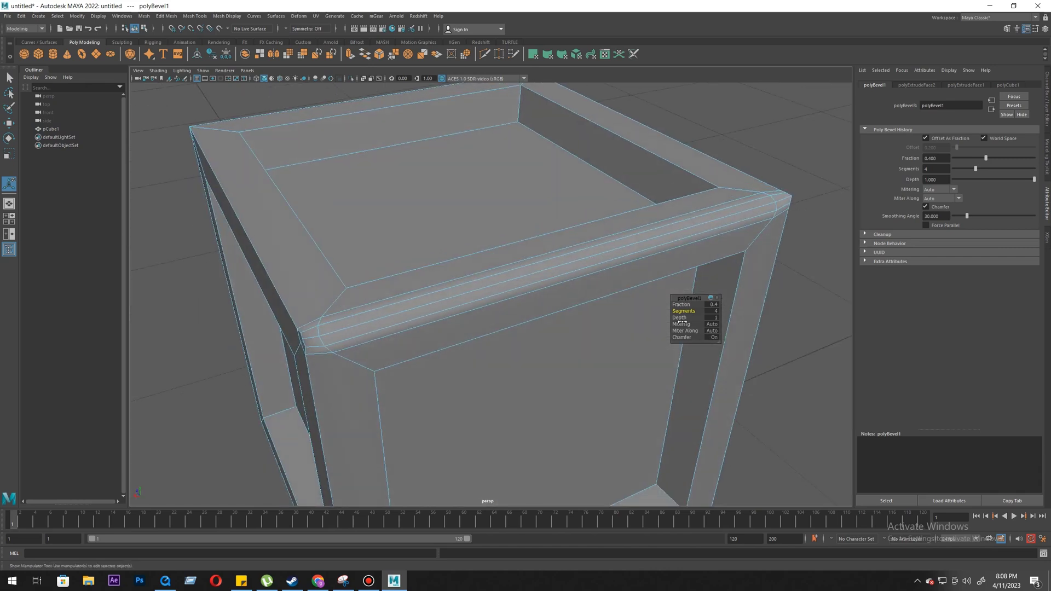
# - Set the single-edge bevel to 7 Segments, try a Depth of -1 and return the Depth to 1
pyautogui.moveTo(679, 311)
pyautogui.mouseDown()
pyautogui.moveTo(692, 312)
pyautogui.moveTo(687, 322)
pyautogui.mouseUp()
pyautogui.keyDown('alt'); pyautogui.moveTo(517, 305); pyautogui.dragTo(548, 324); pyautogui.keyUp('alt')
pyautogui.scroll(3, 706, 362)
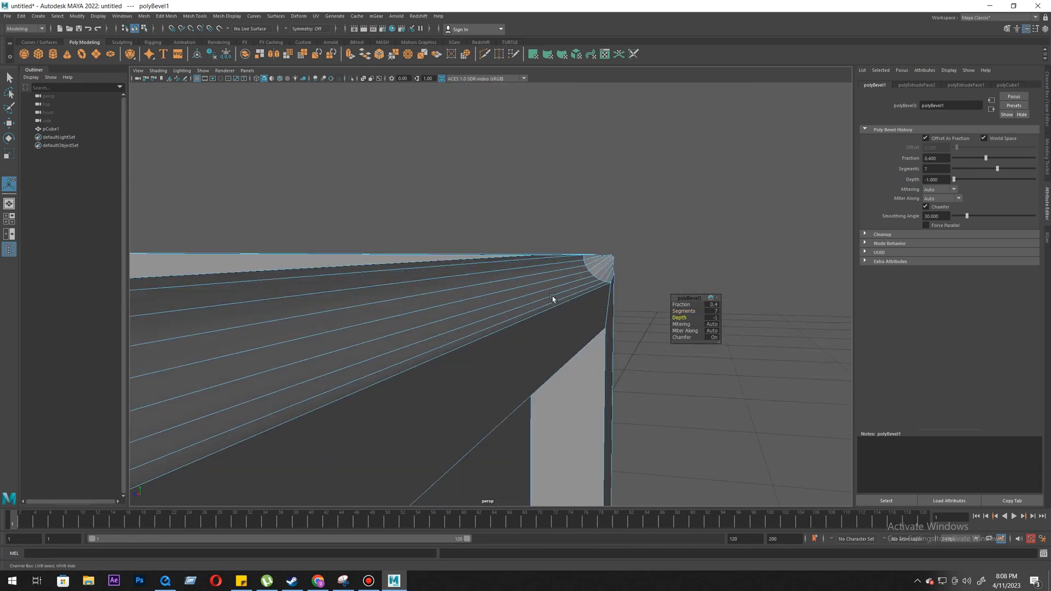
pyautogui.scroll(-5, 502, 248)
pyautogui.keyDown('alt'); pyautogui.moveTo(502, 248); pyautogui.dragTo(619, 379); pyautogui.keyUp('alt')
pyautogui.keyDown('alt'); pyautogui.moveTo(557, 350); pyautogui.dragTo(627, 301); pyautogui.keyUp('alt')
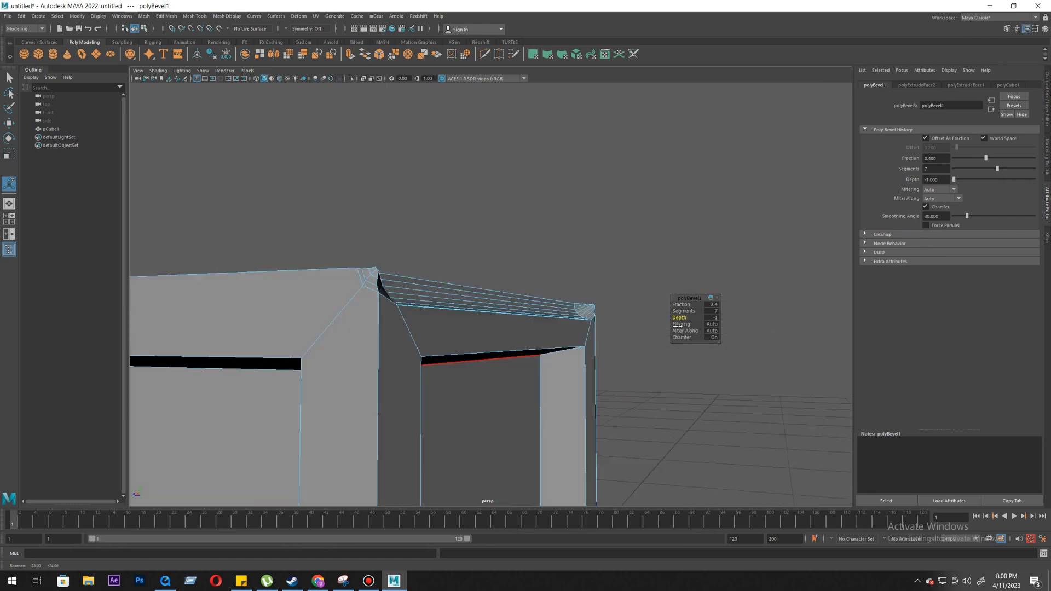
pyautogui.moveTo(686, 317); pyautogui.dragTo(748, 330)
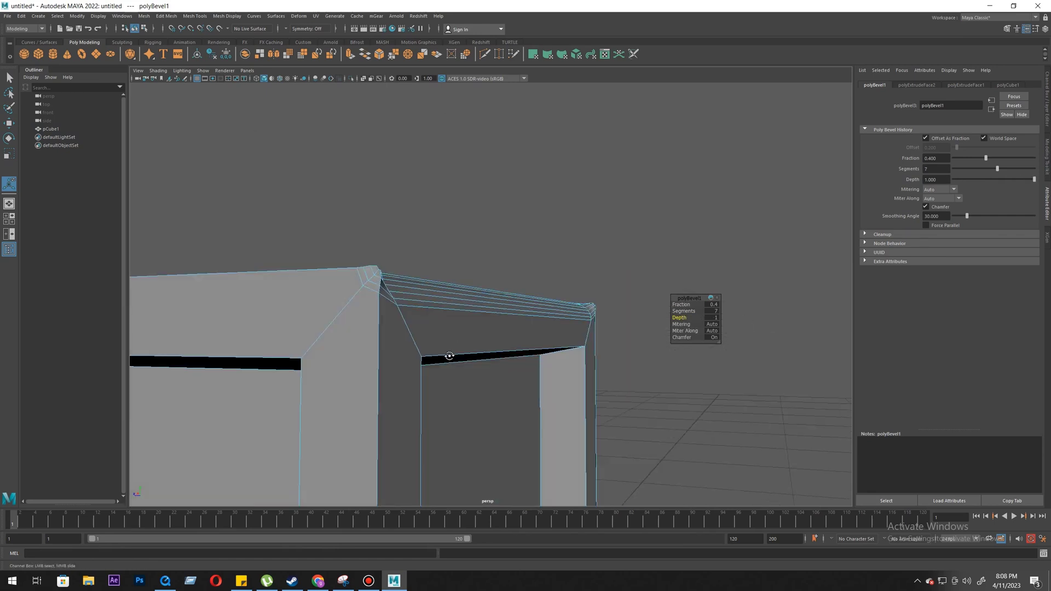
pyautogui.keyDown('alt'); pyautogui.moveTo(449, 357); pyautogui.dragTo(408, 421); pyautogui.keyUp('alt')
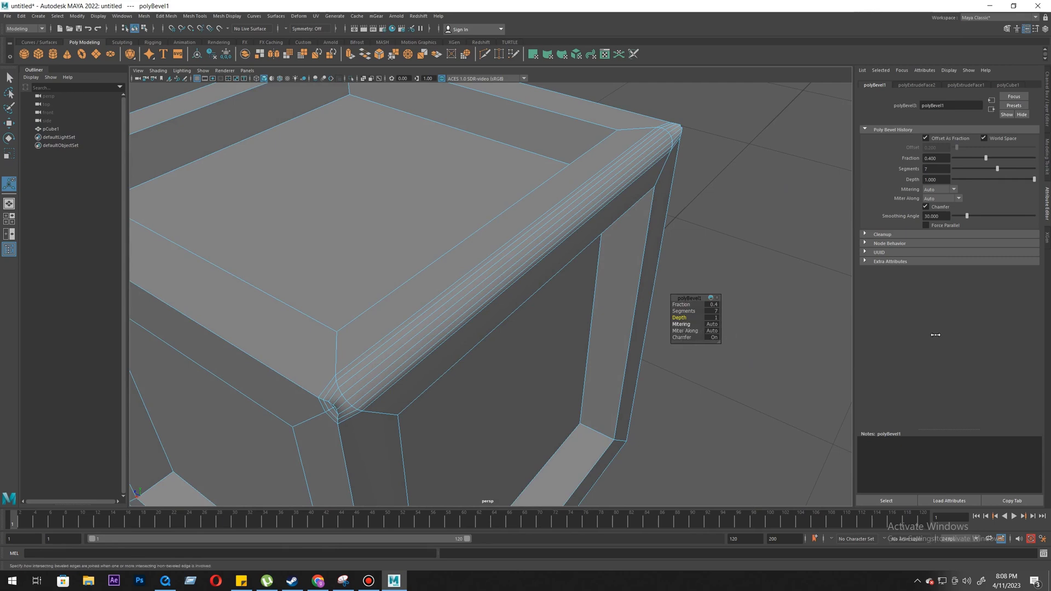
# - Compare the rim edge's bevel with Chamfer off and on, and undo the single-edge bevel
pyautogui.click(685, 330)
pyautogui.moveTo(605, 337); pyautogui.dragTo(701, 338)
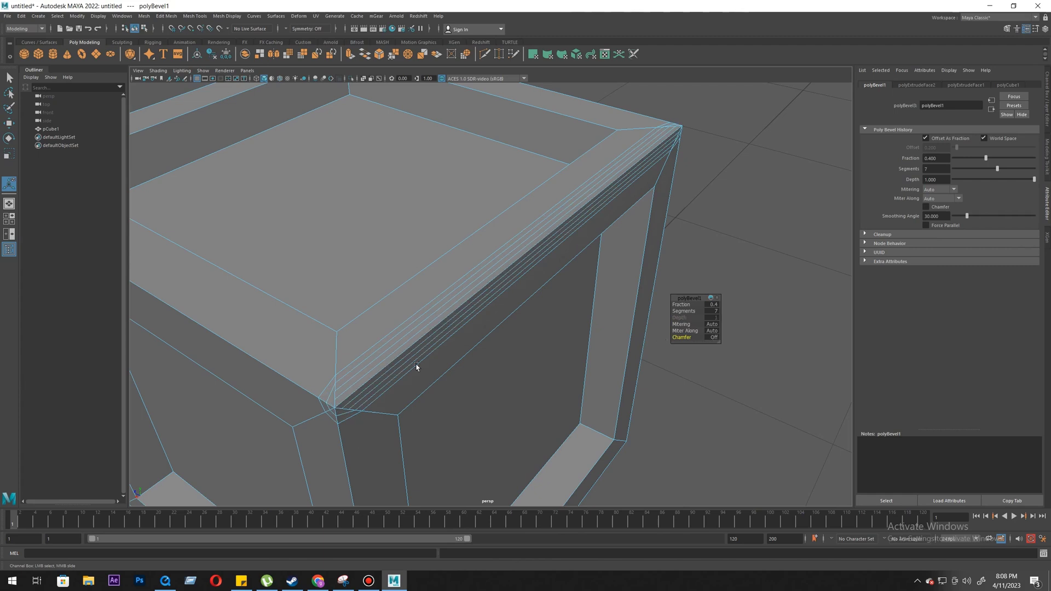
pyautogui.keyDown('alt'); pyautogui.moveTo(416, 365); pyautogui.dragTo(391, 389); pyautogui.keyUp('alt')
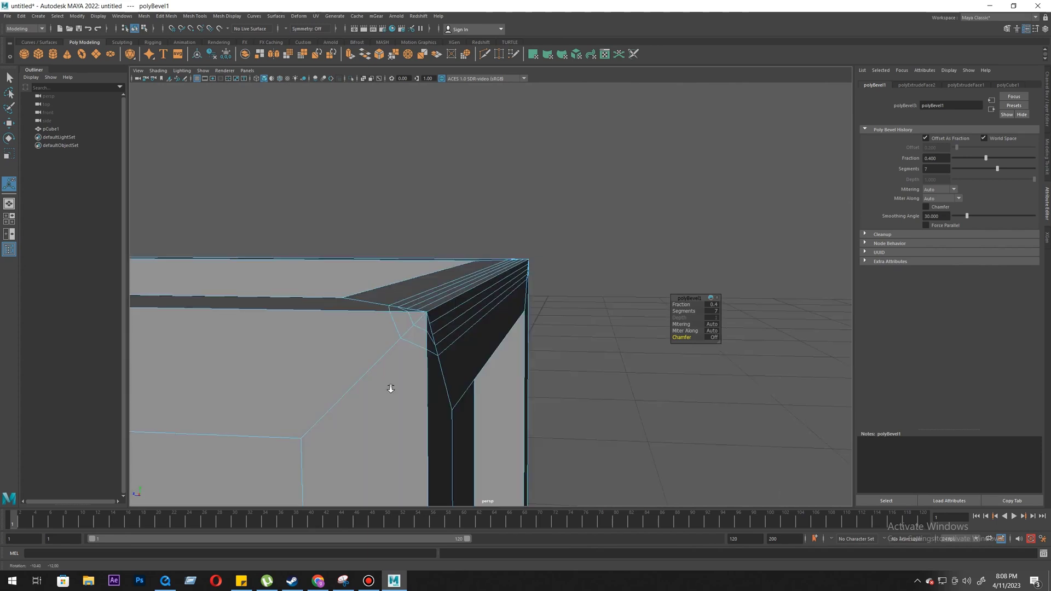
pyautogui.keyDown('alt'); pyautogui.moveTo(391, 388); pyautogui.dragTo(406, 317, button='right'); pyautogui.keyUp('alt')
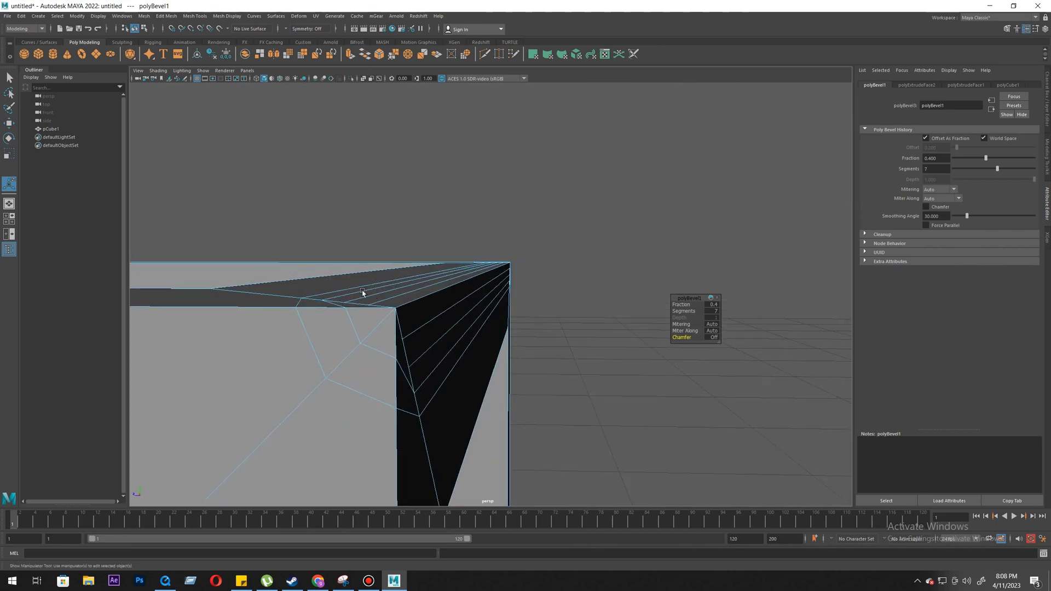
pyautogui.moveTo(656, 339); pyautogui.dragTo(294, 386)
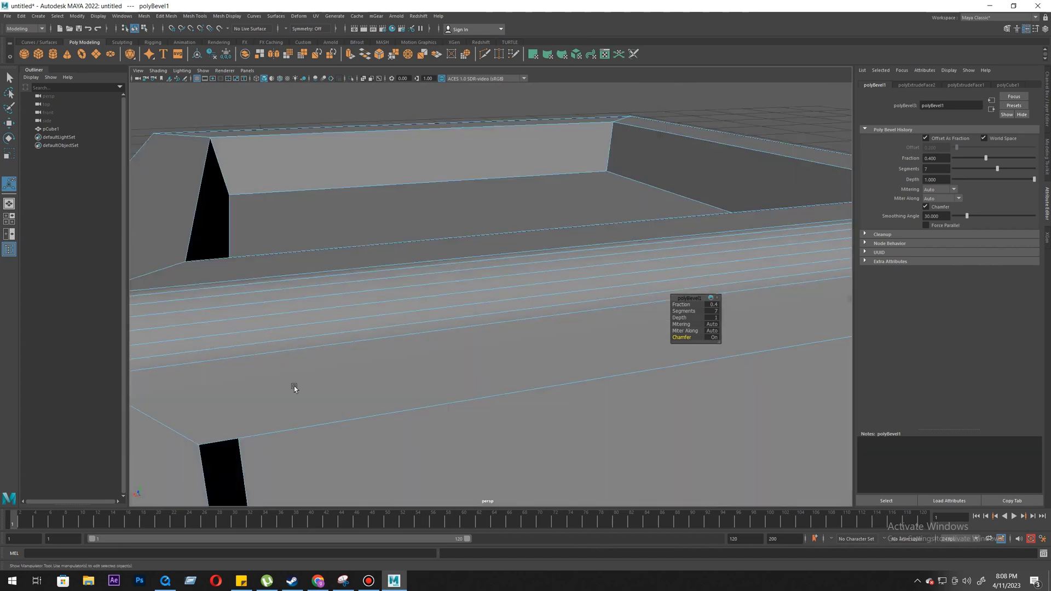
pyautogui.keyDown('alt'); pyautogui.moveTo(438, 419); pyautogui.dragTo(418, 360, button='right'); pyautogui.keyUp('alt')
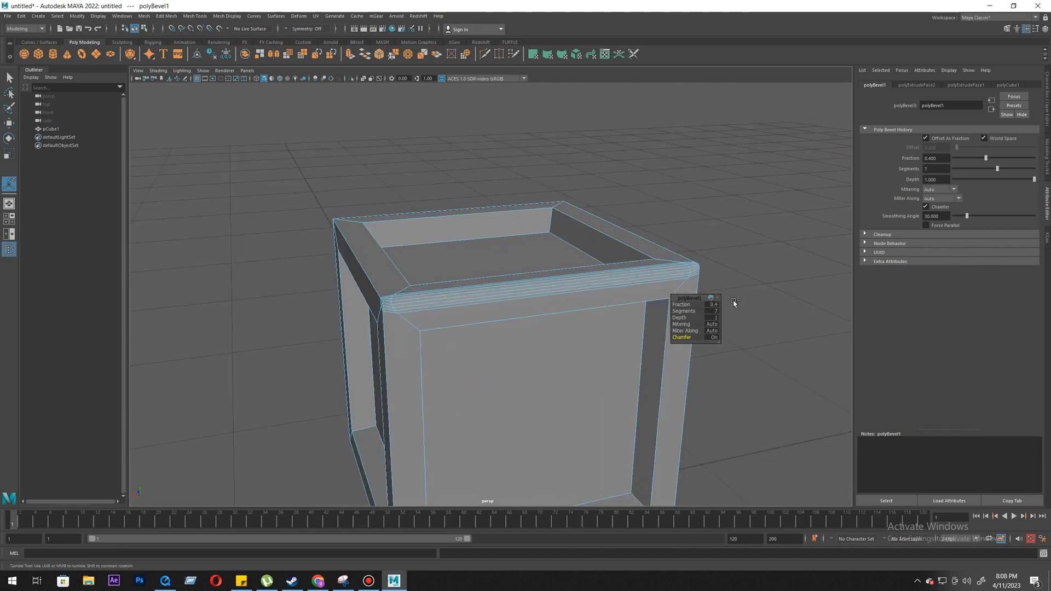
pyautogui.hotkey('ctrl', 'z')
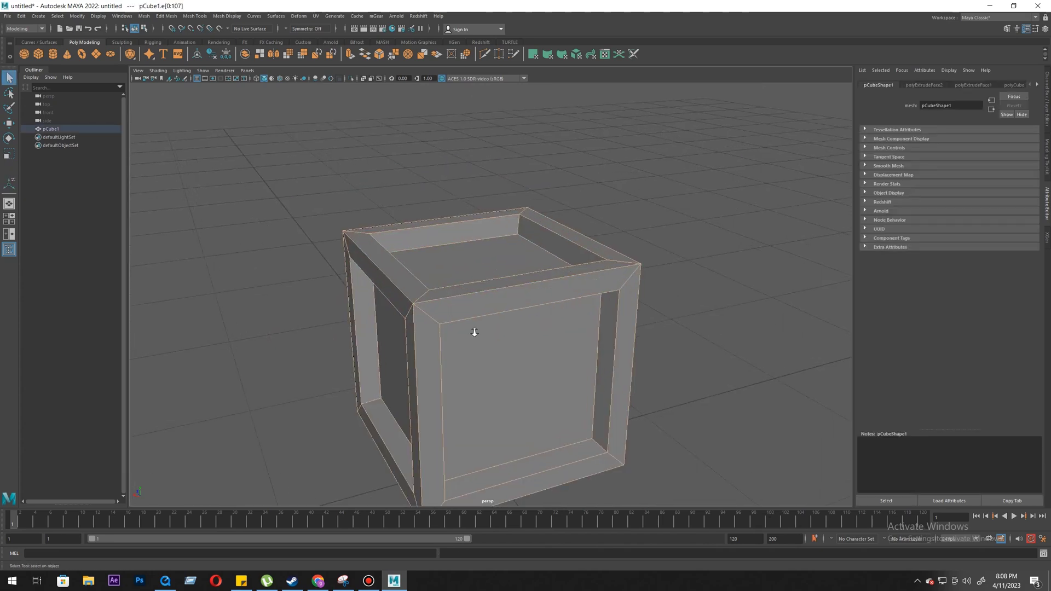
# - Bevel all of the crate's edges with 2 Segments and a reduced Fraction for a narrow rounding
pyautogui.keyDown('alt'); pyautogui.moveTo(471, 330); pyautogui.dragTo(450, 306); pyautogui.keyUp('alt')
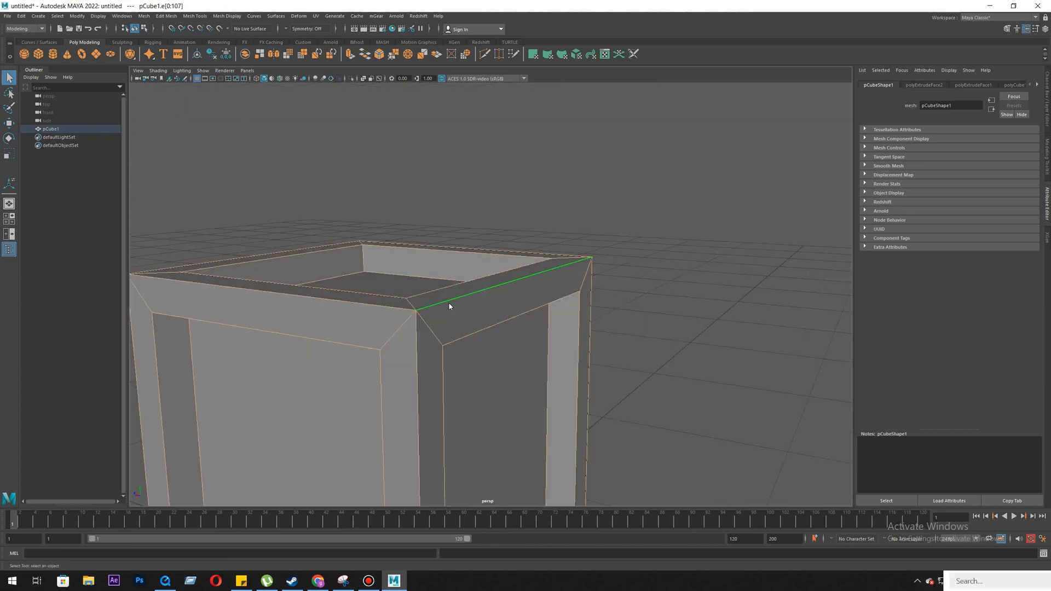
pyautogui.keyDown('shift'); pyautogui.rightClick(450, 306); pyautogui.keyUp('shift')
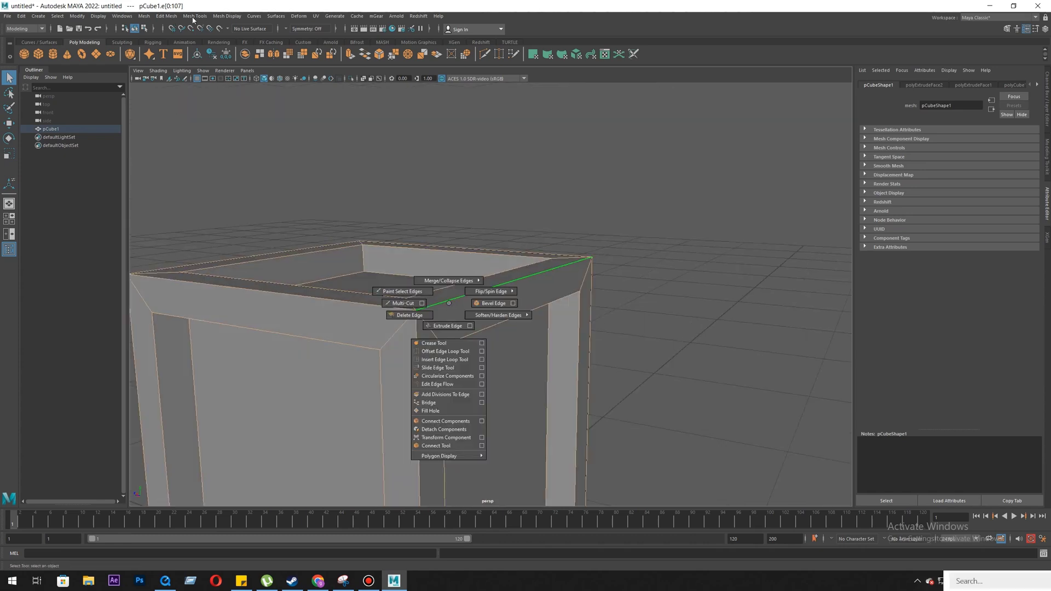
pyautogui.click(176, 17)
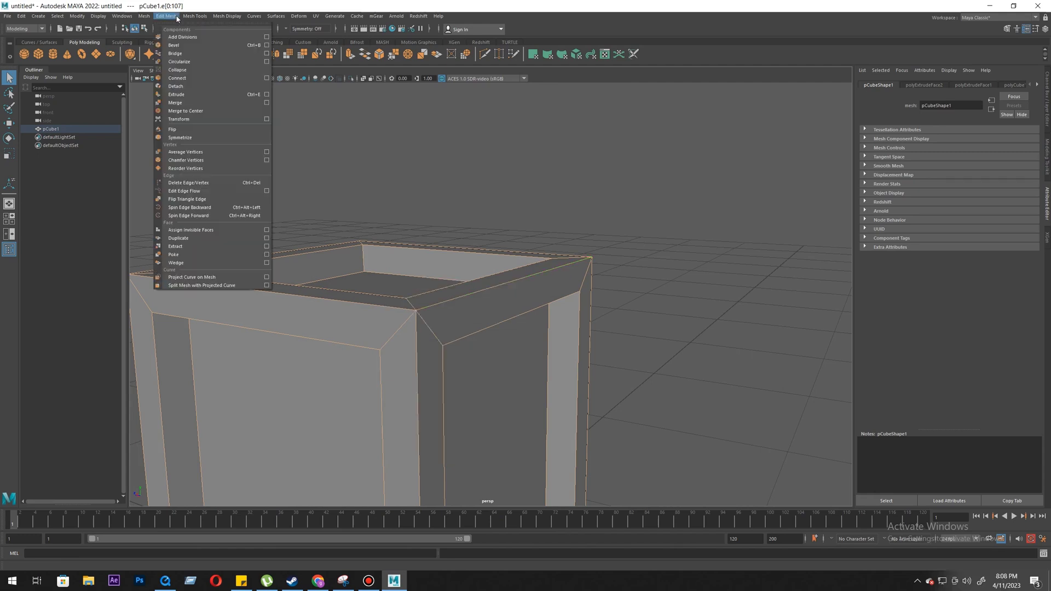
pyautogui.click(236, 46)
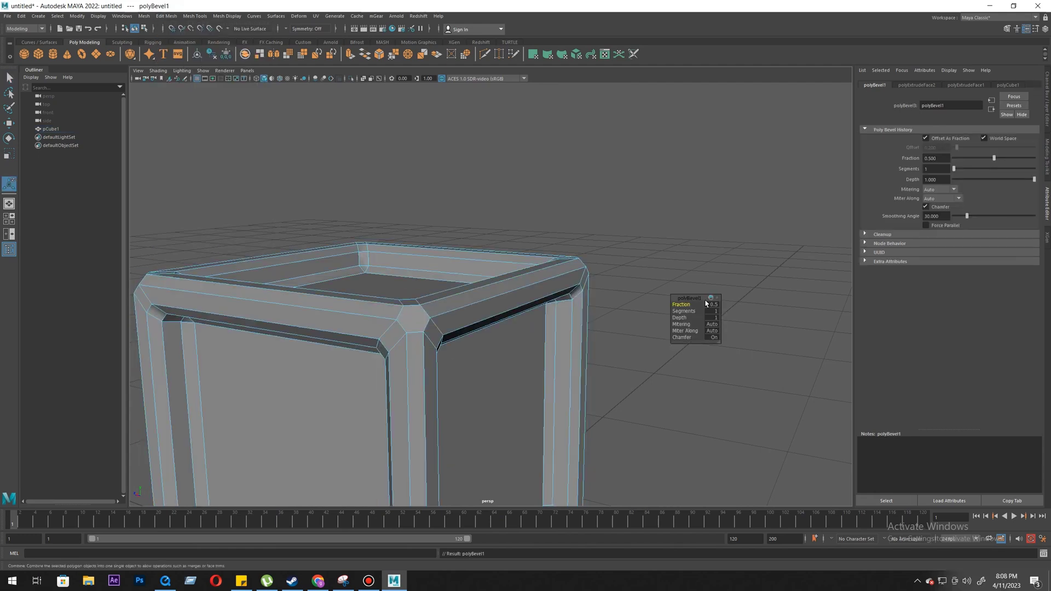
pyautogui.click(684, 311)
pyautogui.moveTo(683, 310); pyautogui.dragTo(686, 311, button='middle')
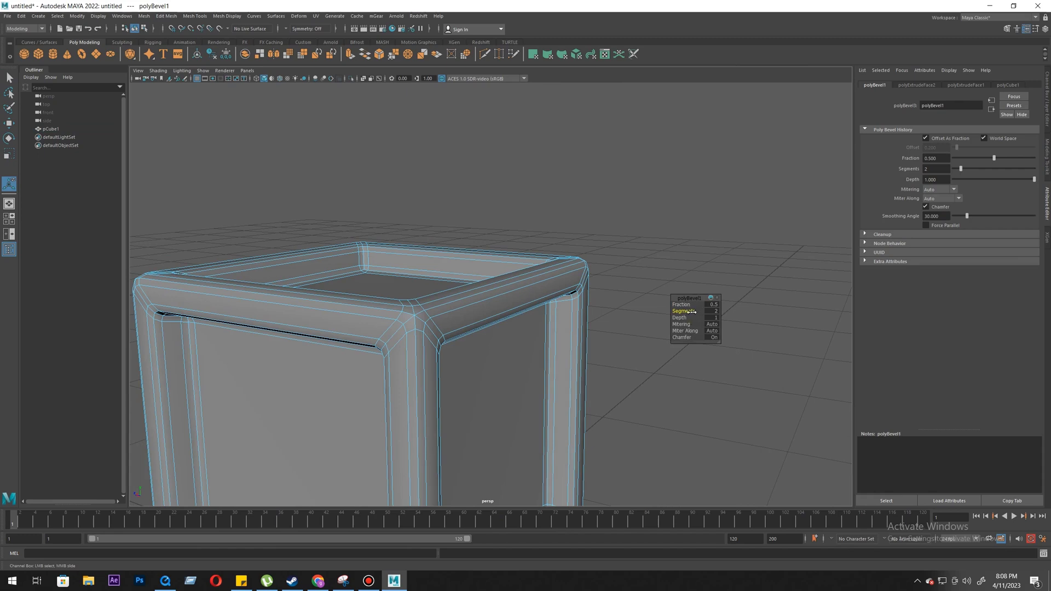
pyautogui.moveTo(680, 304); pyautogui.dragTo(679, 305, button='middle')
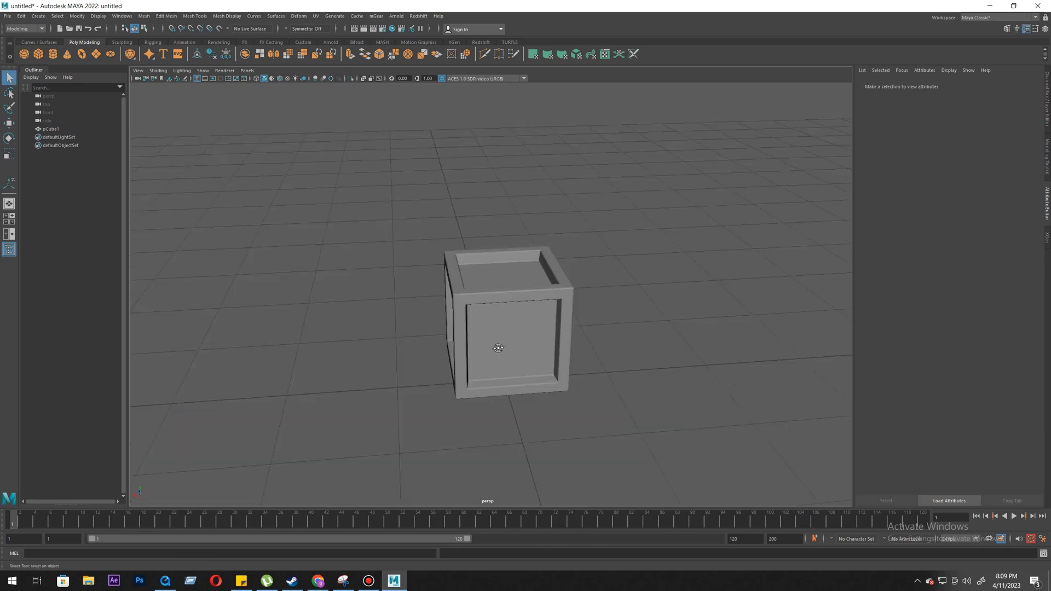
# - Examine the beveled crate from the sides and above, with and without its wireframe highlighted
pyautogui.keyDown('alt'); pyautogui.moveTo(498, 348); pyautogui.dragTo(615, 359); pyautogui.keyUp('alt')
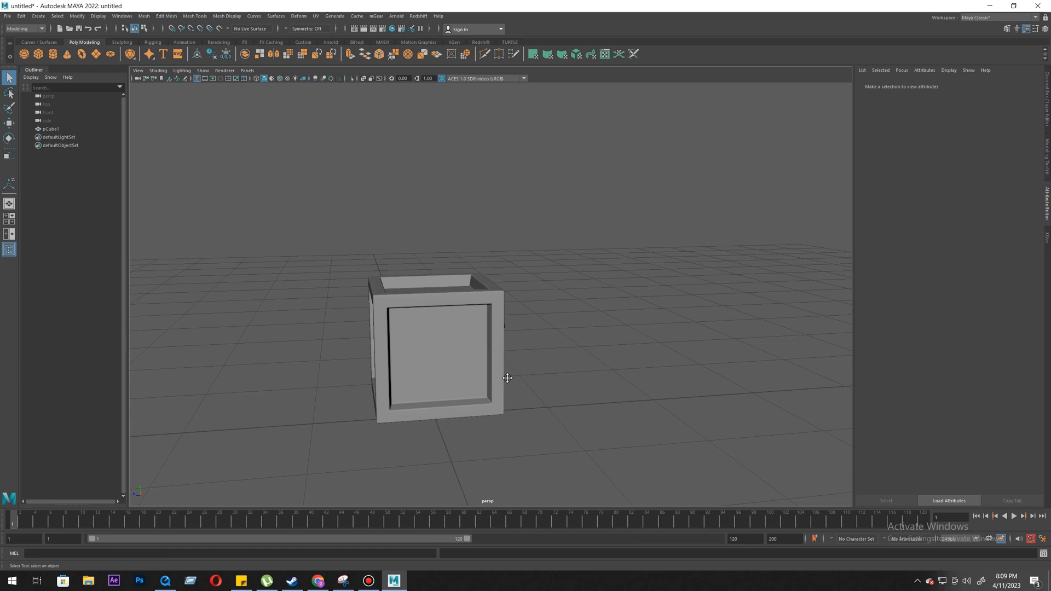
pyautogui.keyDown('alt'); pyautogui.moveTo(507, 378); pyautogui.dragTo(535, 331); pyautogui.keyUp('alt')
pyautogui.click(428, 370)
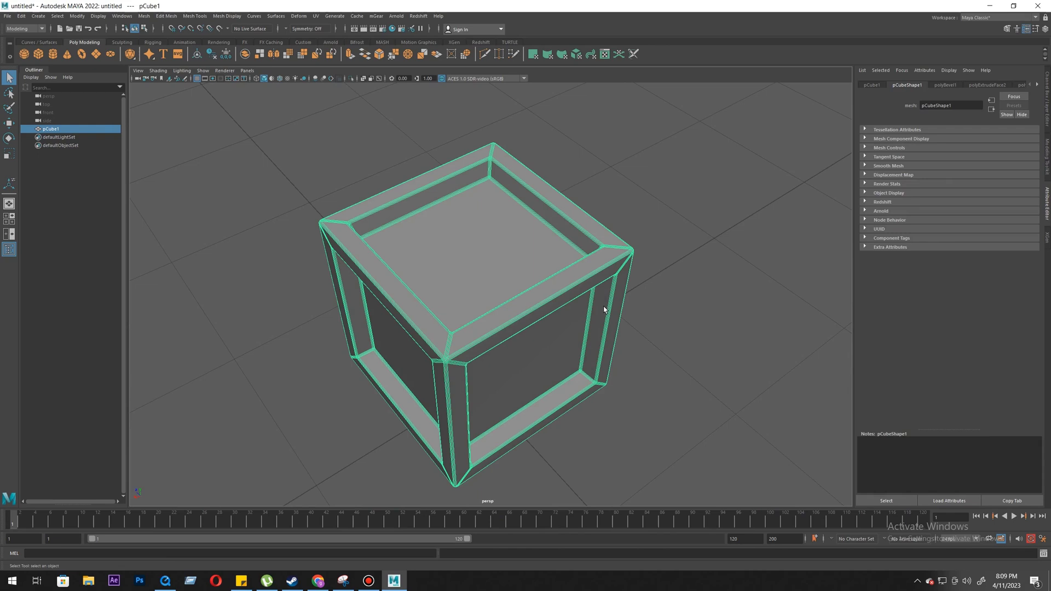
pyautogui.click(646, 306)
pyautogui.keyDown('alt'); pyautogui.moveTo(646, 307); pyautogui.dragTo(540, 295); pyautogui.keyUp('alt')
pyautogui.click(537, 311)
pyautogui.scroll(-3, 465, 307)
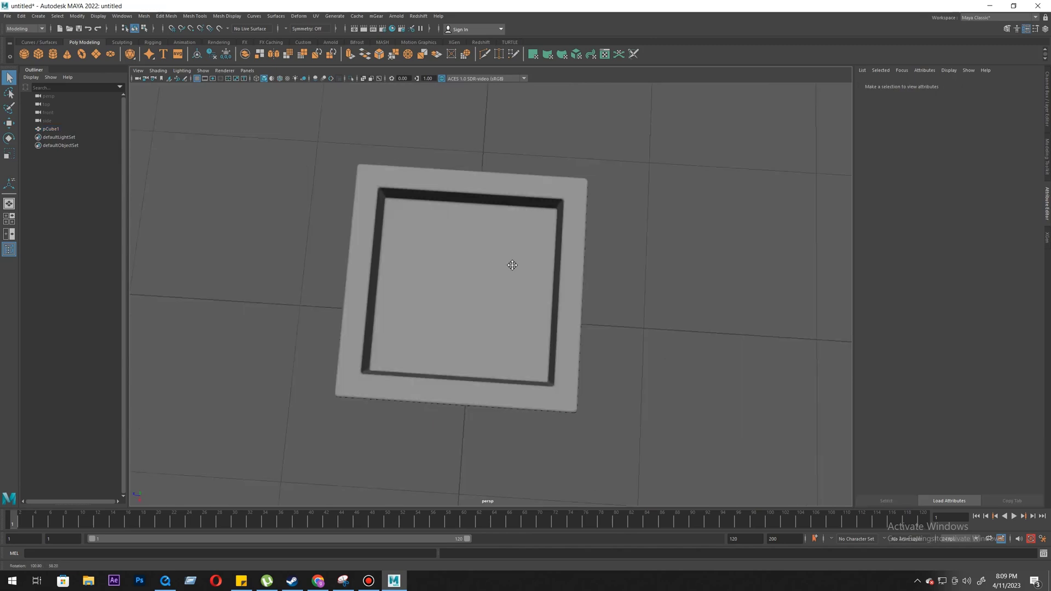
pyautogui.keyDown('alt'); pyautogui.moveTo(511, 265); pyautogui.dragTo(445, 303); pyautogui.keyUp('alt')
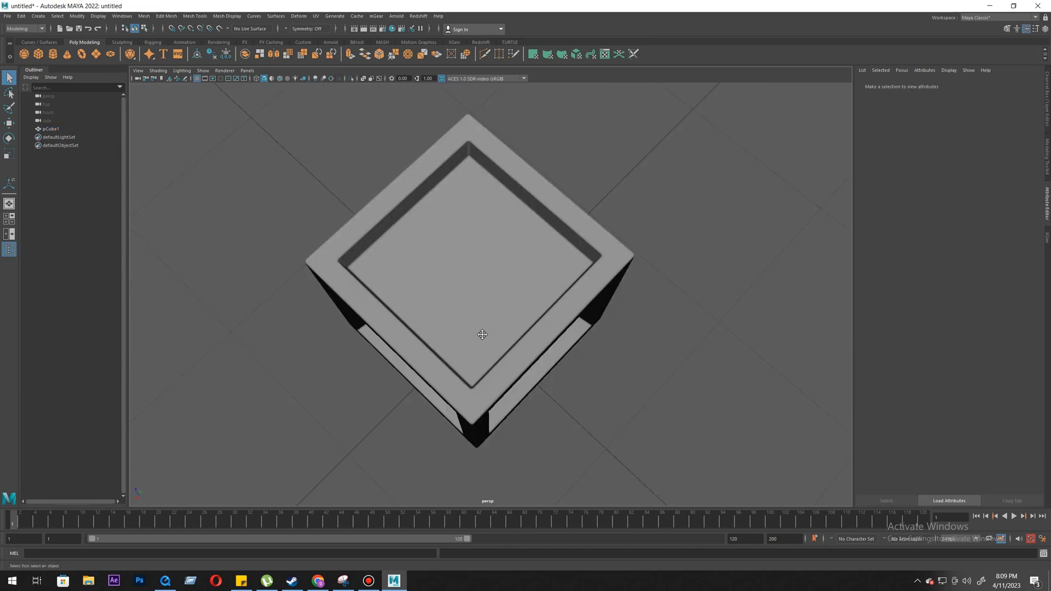
pyautogui.keyDown('alt'); pyautogui.moveTo(483, 333); pyautogui.dragTo(481, 309); pyautogui.keyUp('alt')
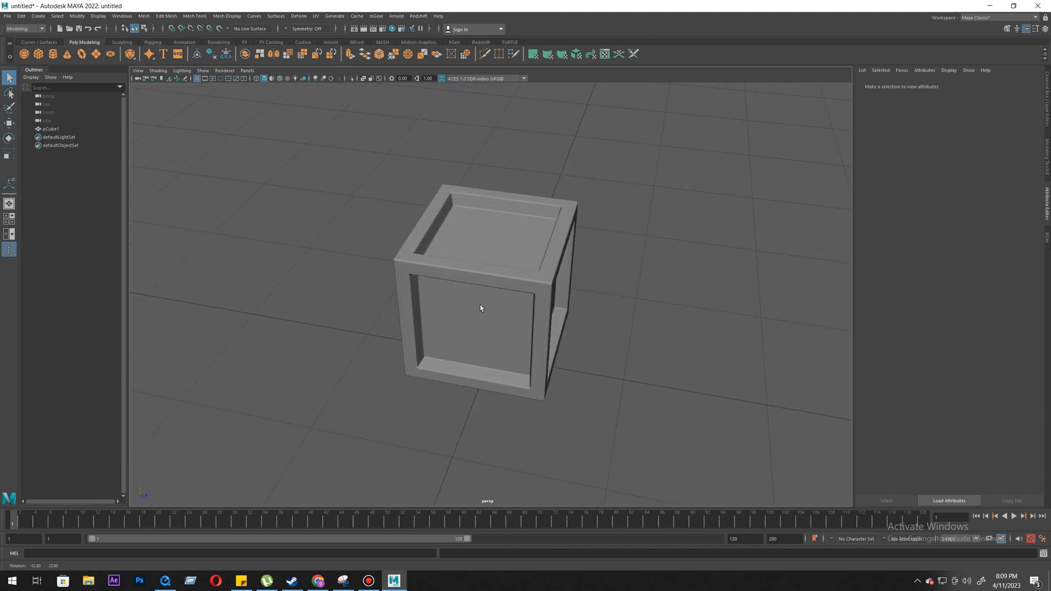